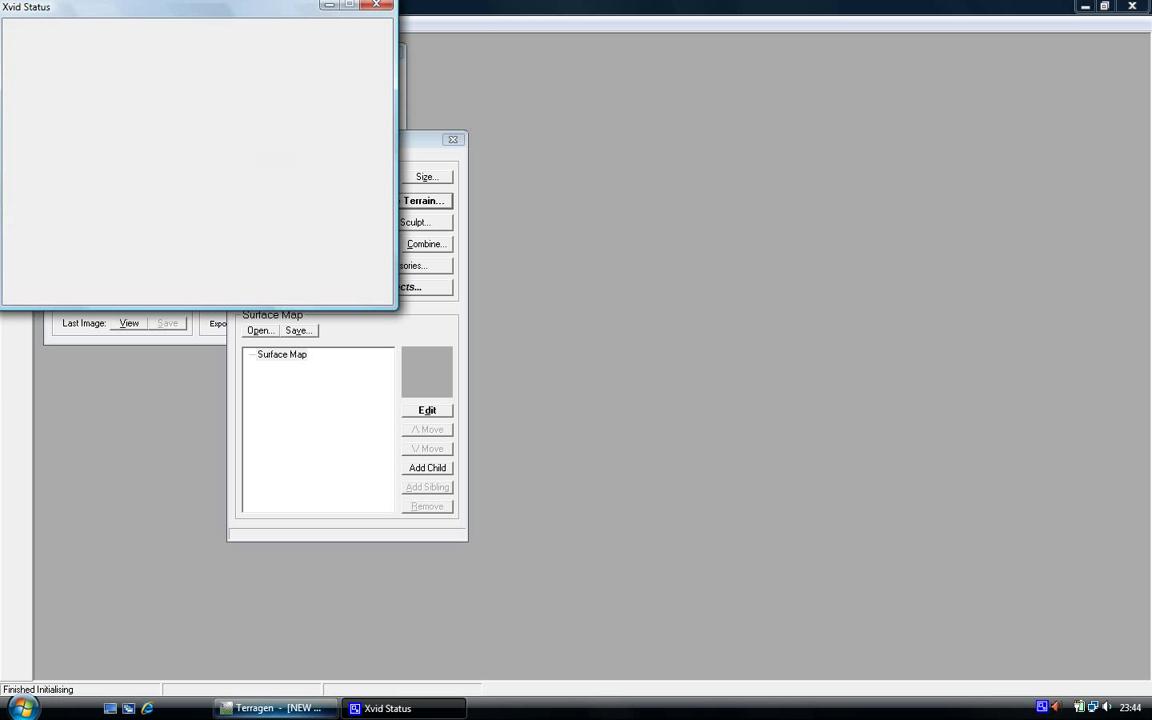
- Switch to Terragen, show the 3D Preview beside the Landscape window and turn its view slightly
click(250, 708)
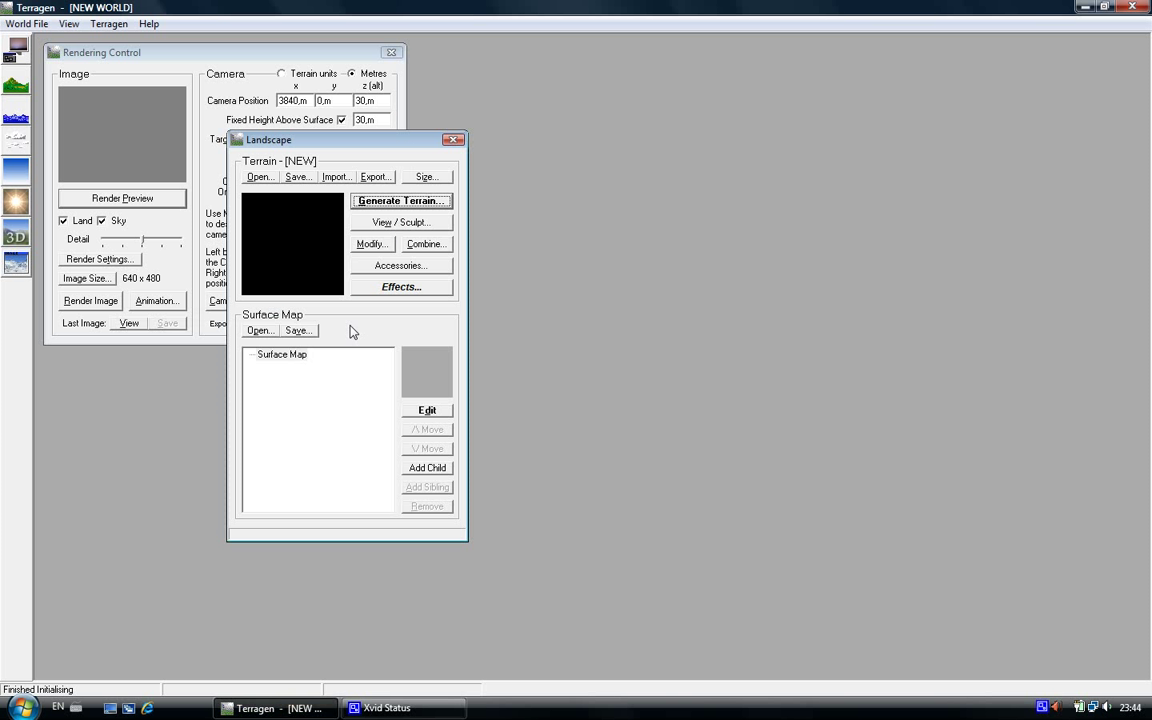
click(18, 238)
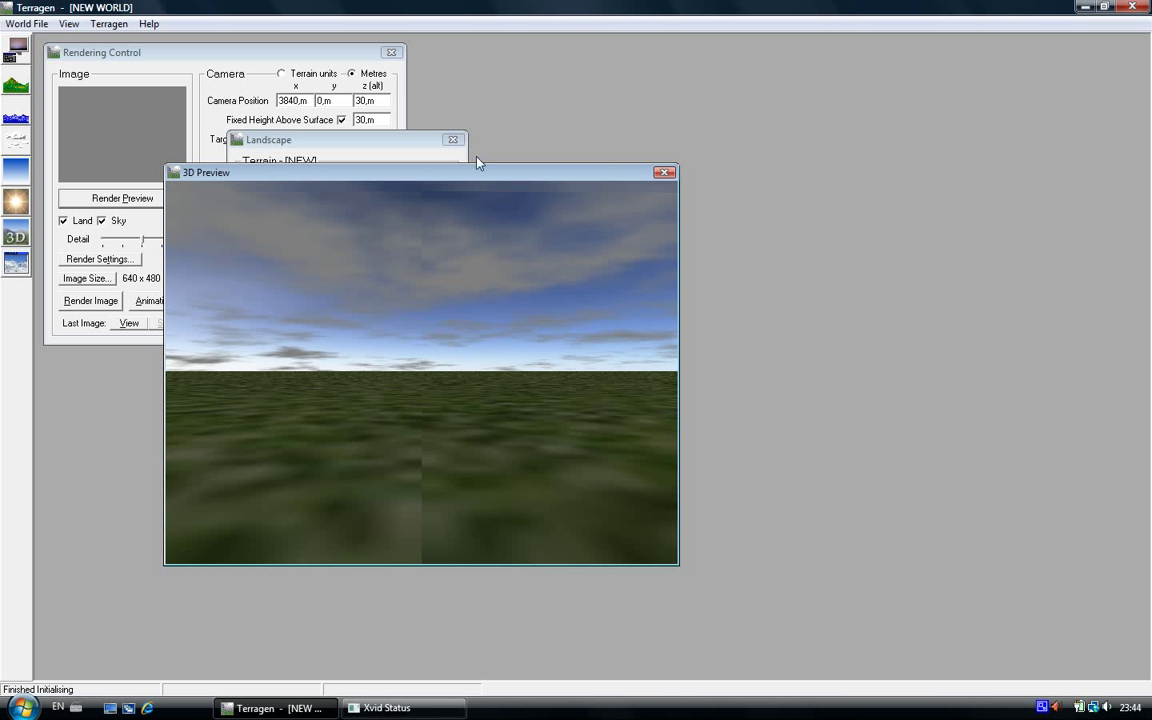
drag(476, 174, 853, 110)
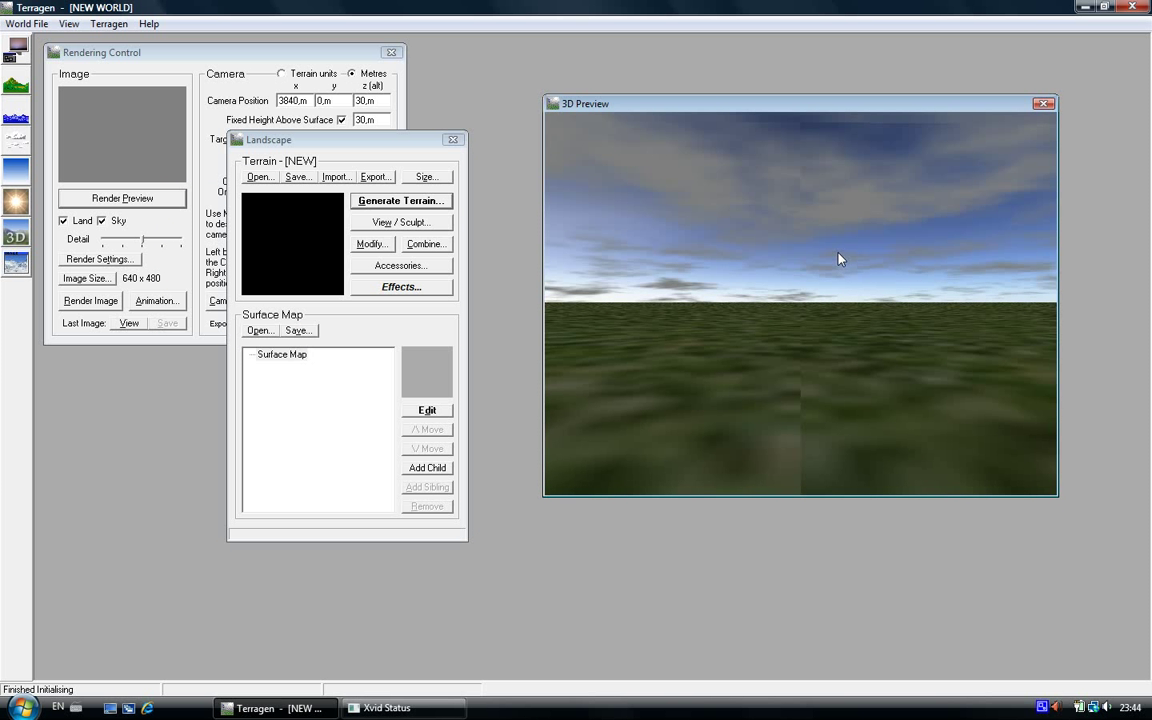
drag(783, 262, 840, 253)
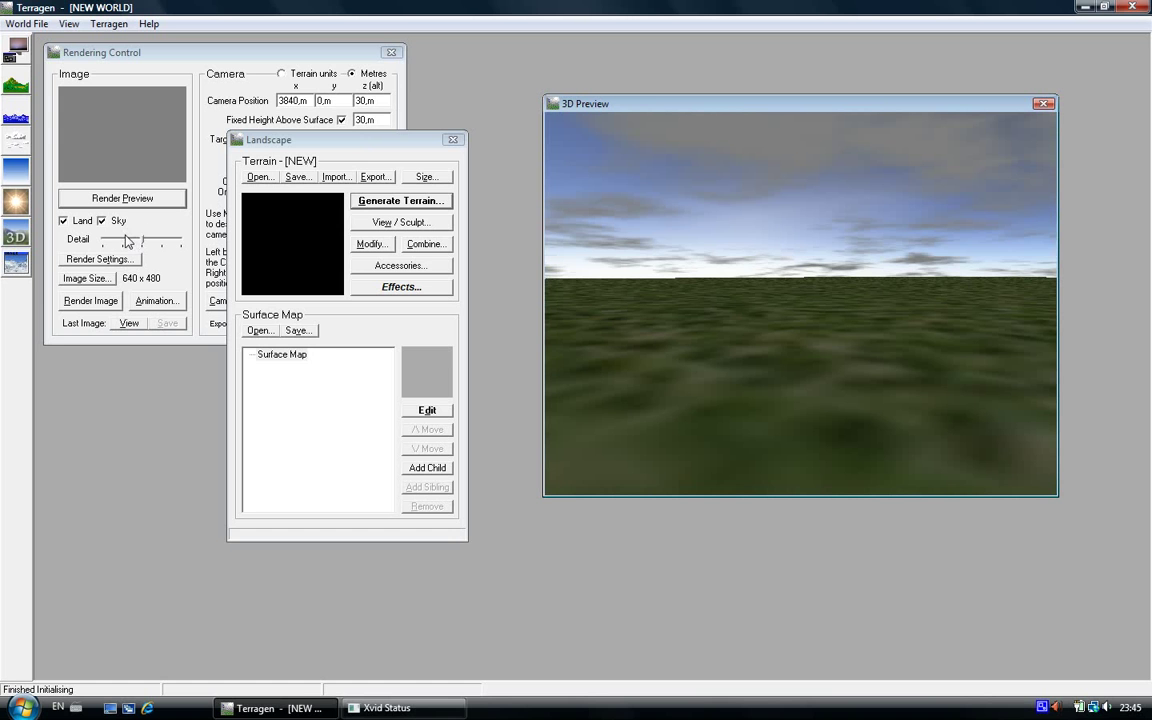
- Set the render detail to its highest level and render a preview of the flat land
click(142, 241)
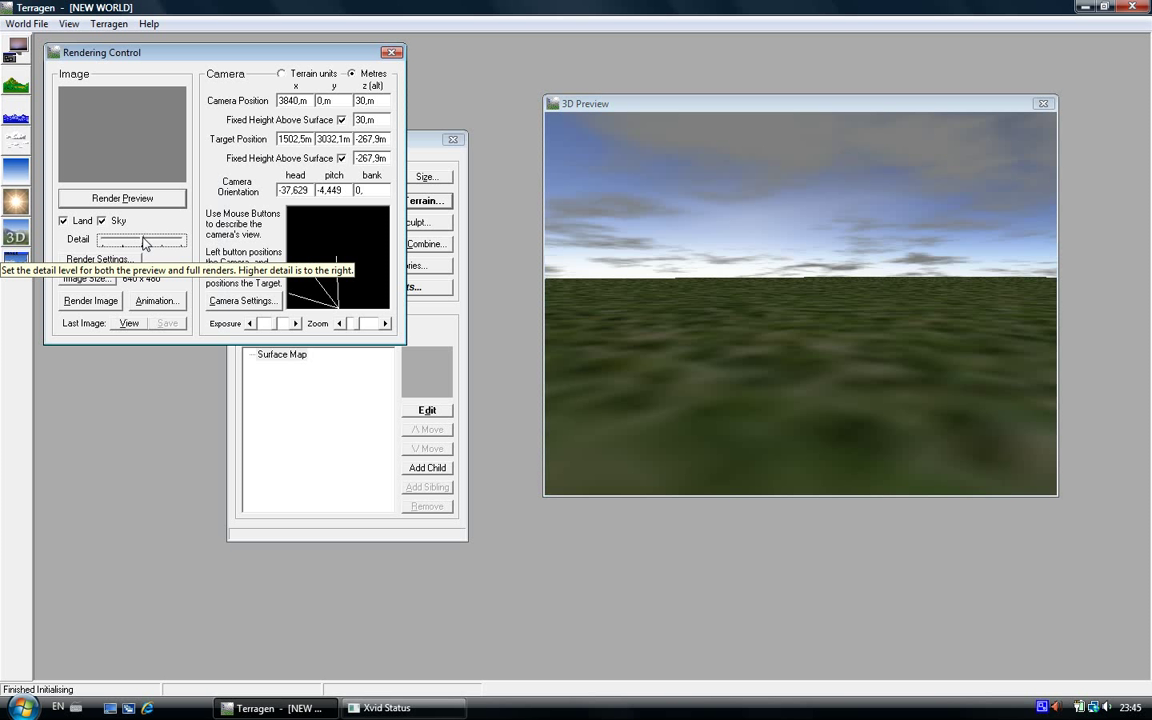
drag(142, 241, 182, 241)
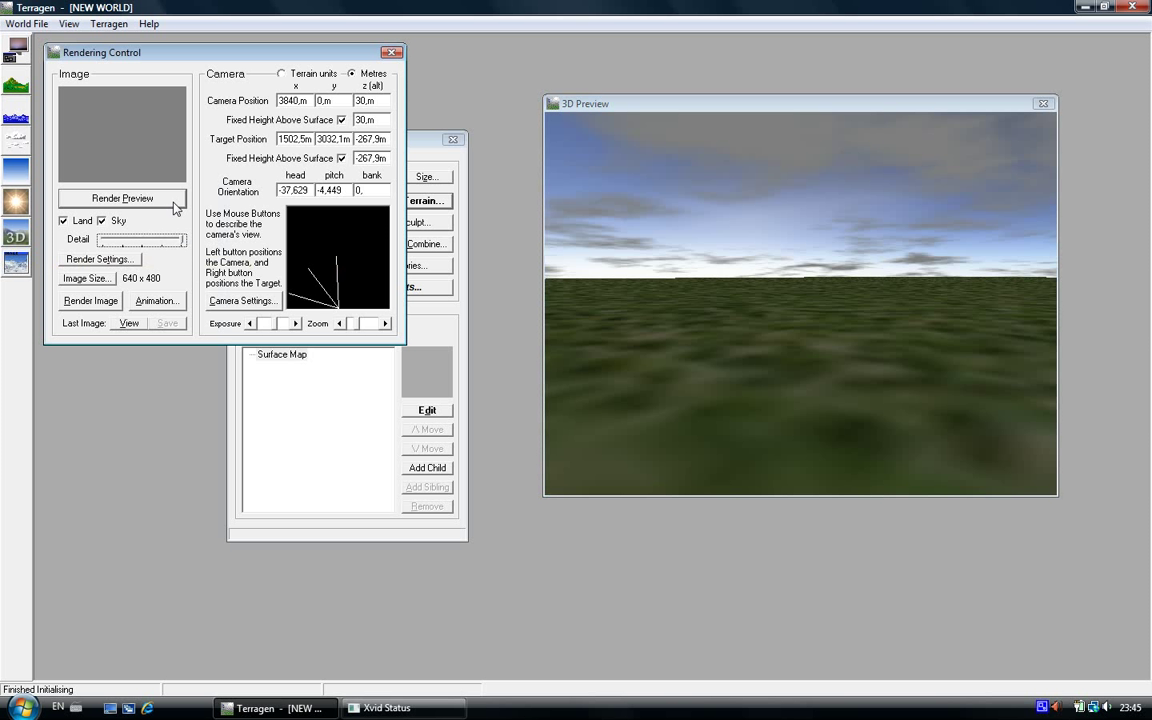
click(173, 200)
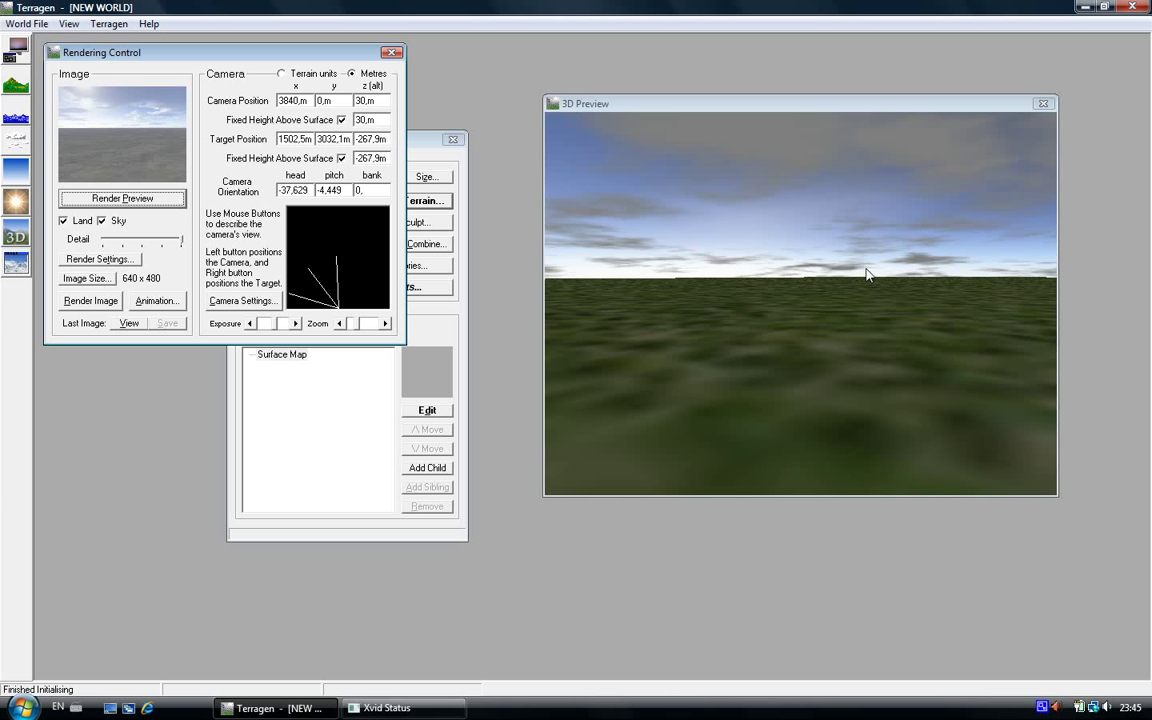
- Move and turn the camera in the 3D preview to a heading of about 8 degrees
click(851, 300)
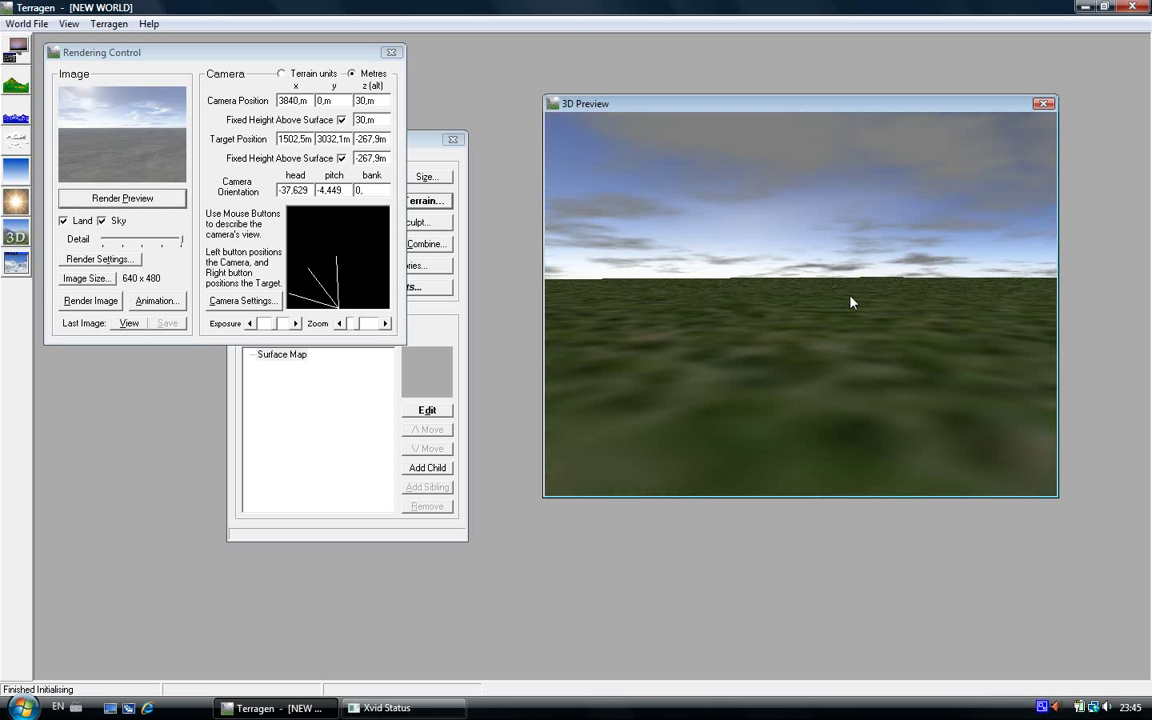
click(834, 309)
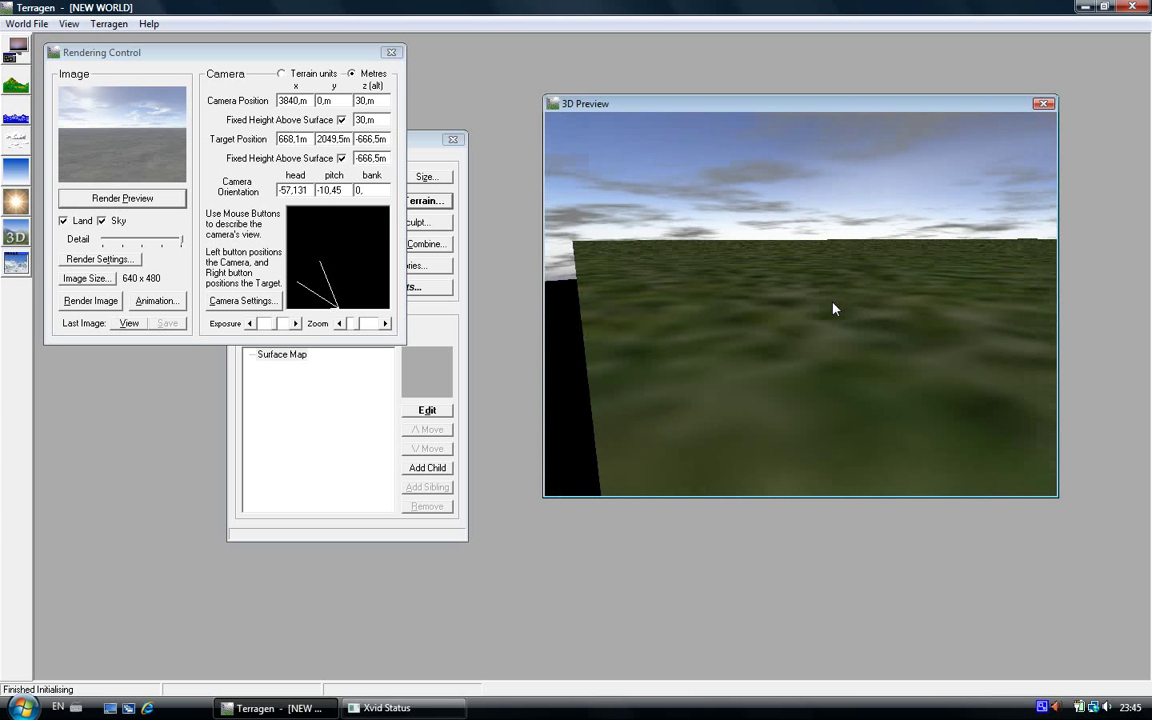
click(969, 321)
drag(969, 321, 916, 313)
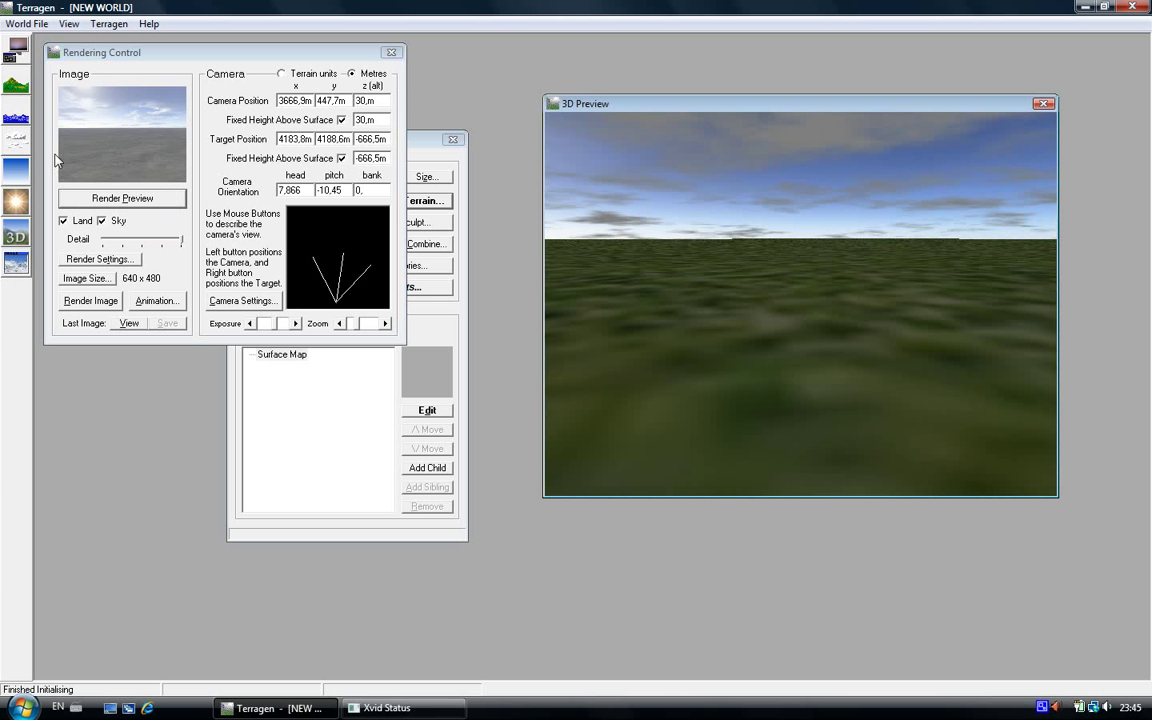
- Open the terrain generation settings and set Realism to 100 and Smoothing to 73
drag(419, 141, 477, 117)
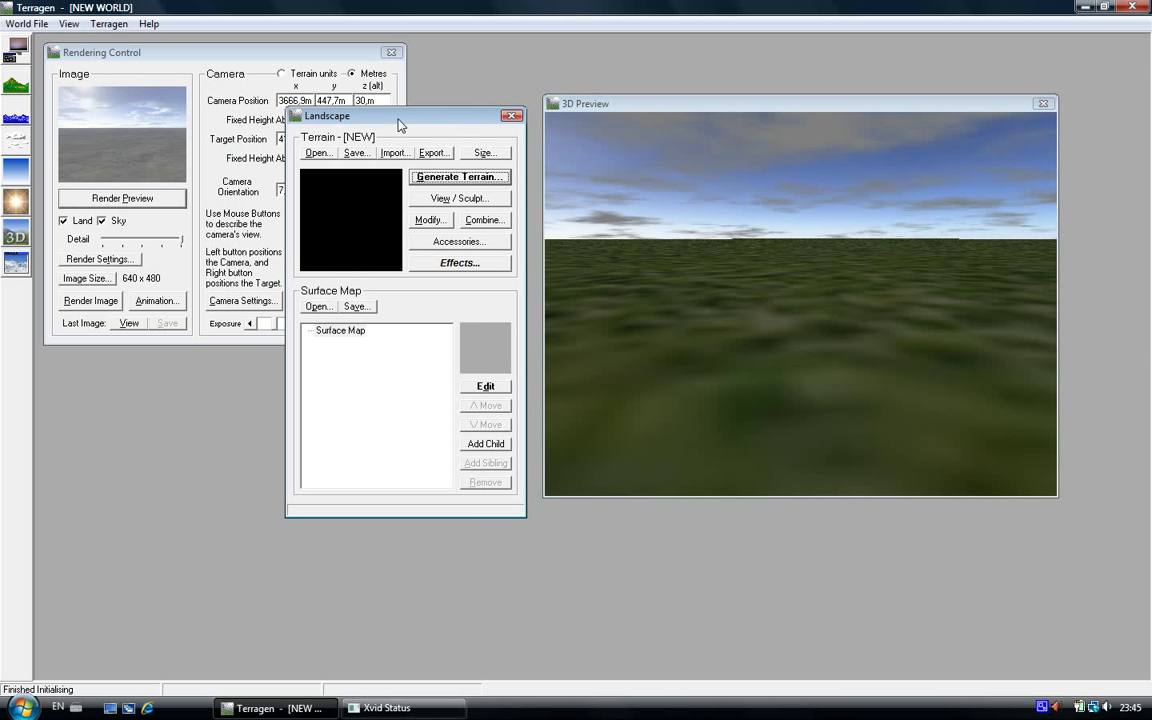
click(436, 179)
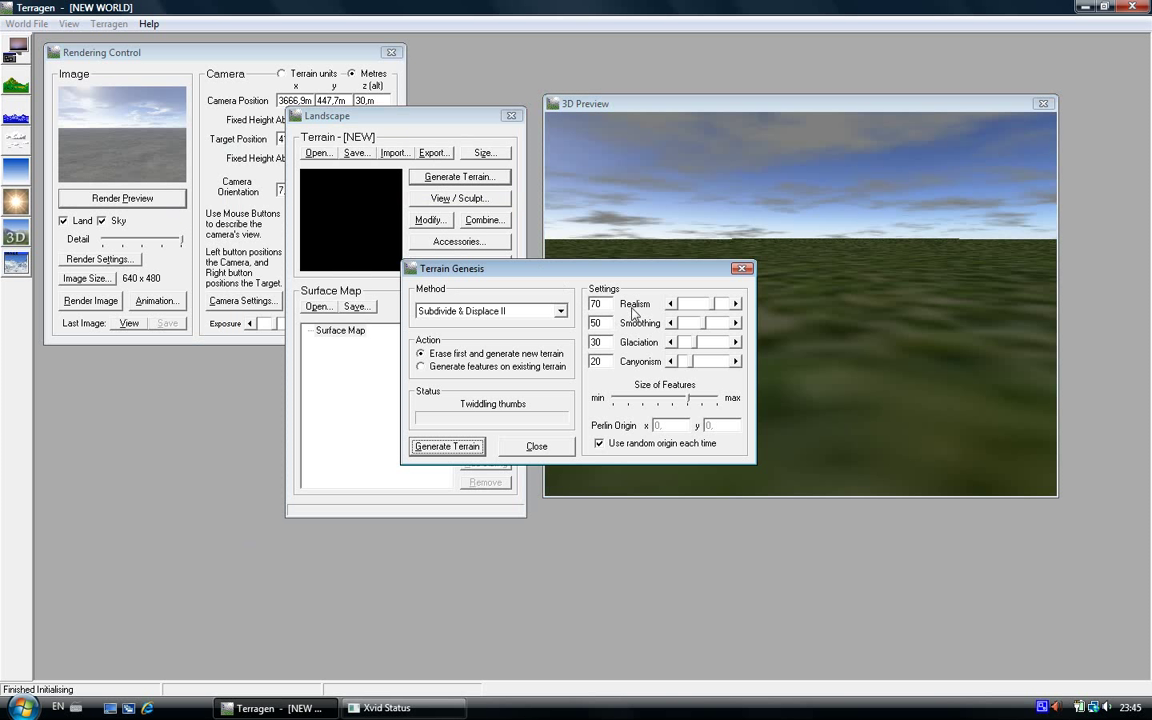
drag(714, 303, 738, 304)
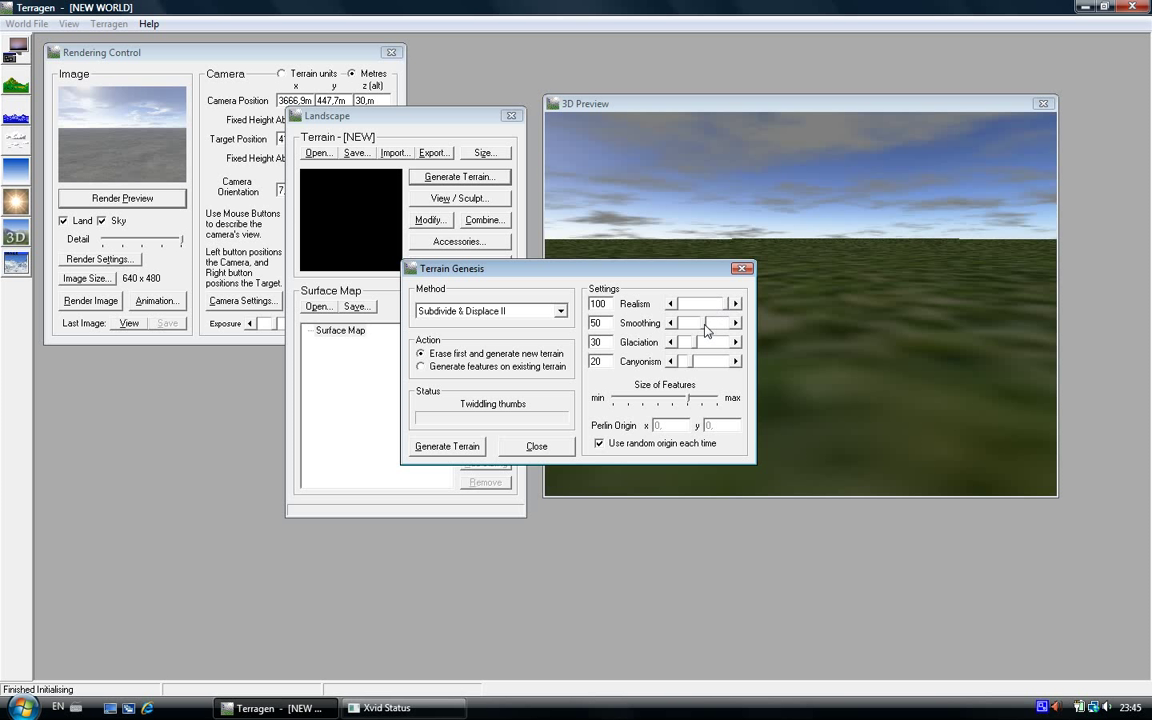
drag(706, 328, 718, 316)
- Generate a new terrain with the Perlin Noise method and render a preview of it
click(560, 311)
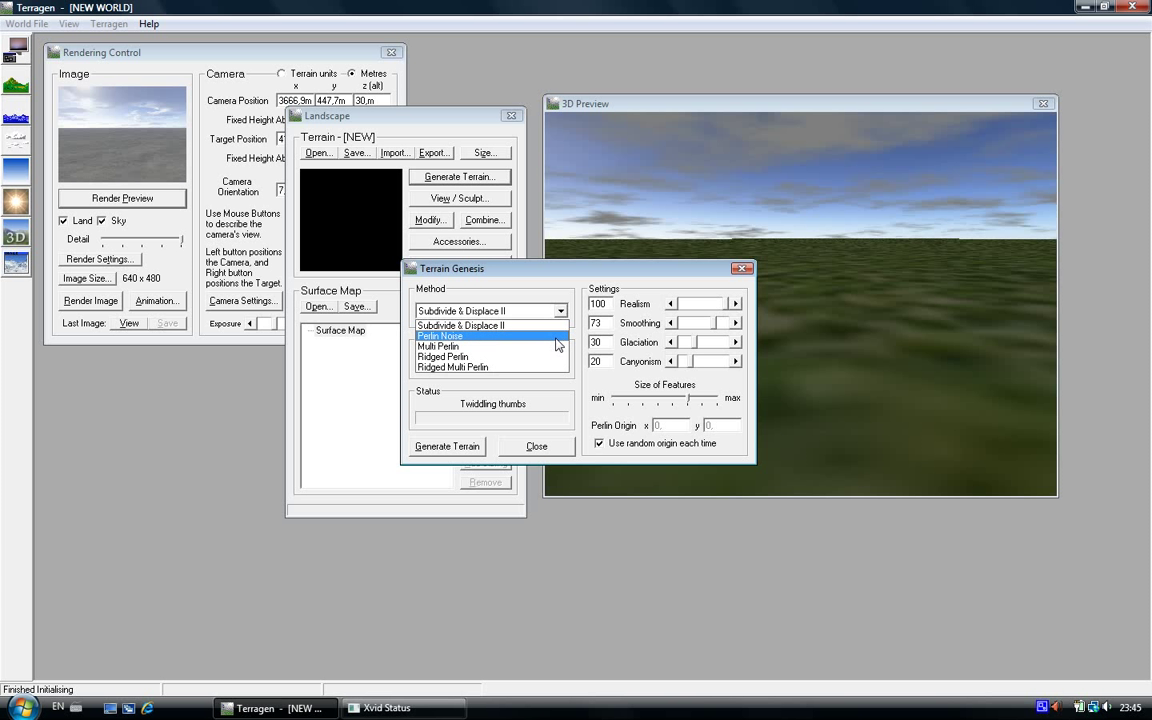
click(557, 336)
click(555, 311)
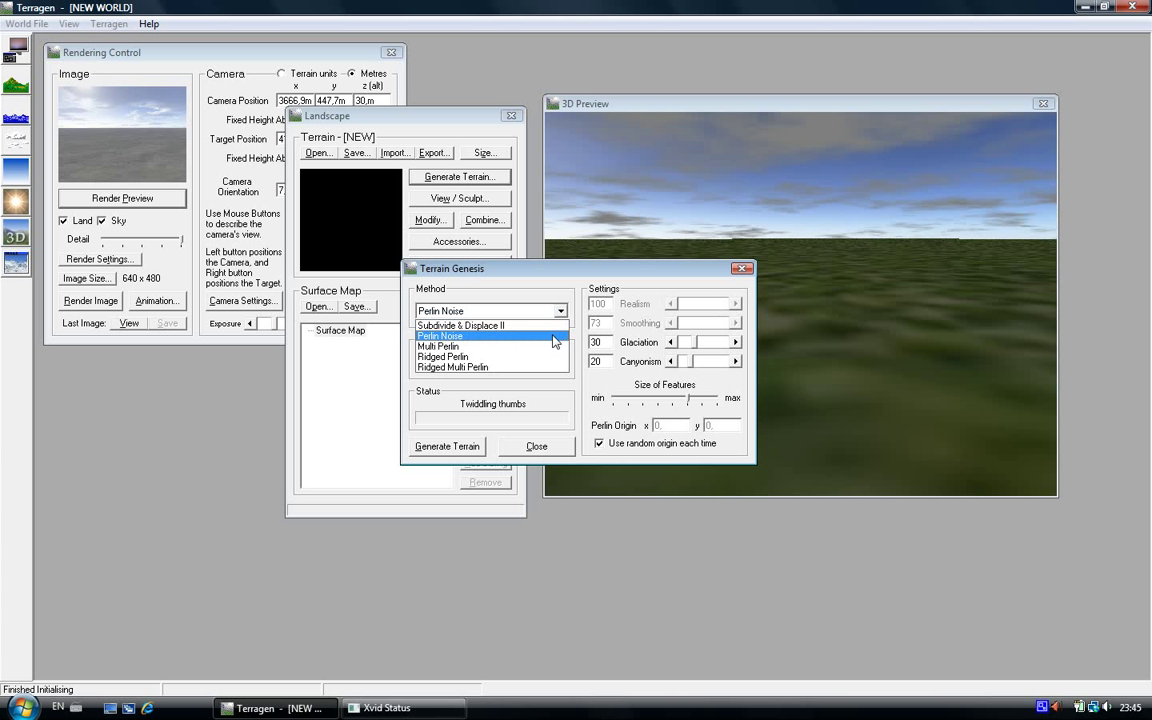
click(549, 311)
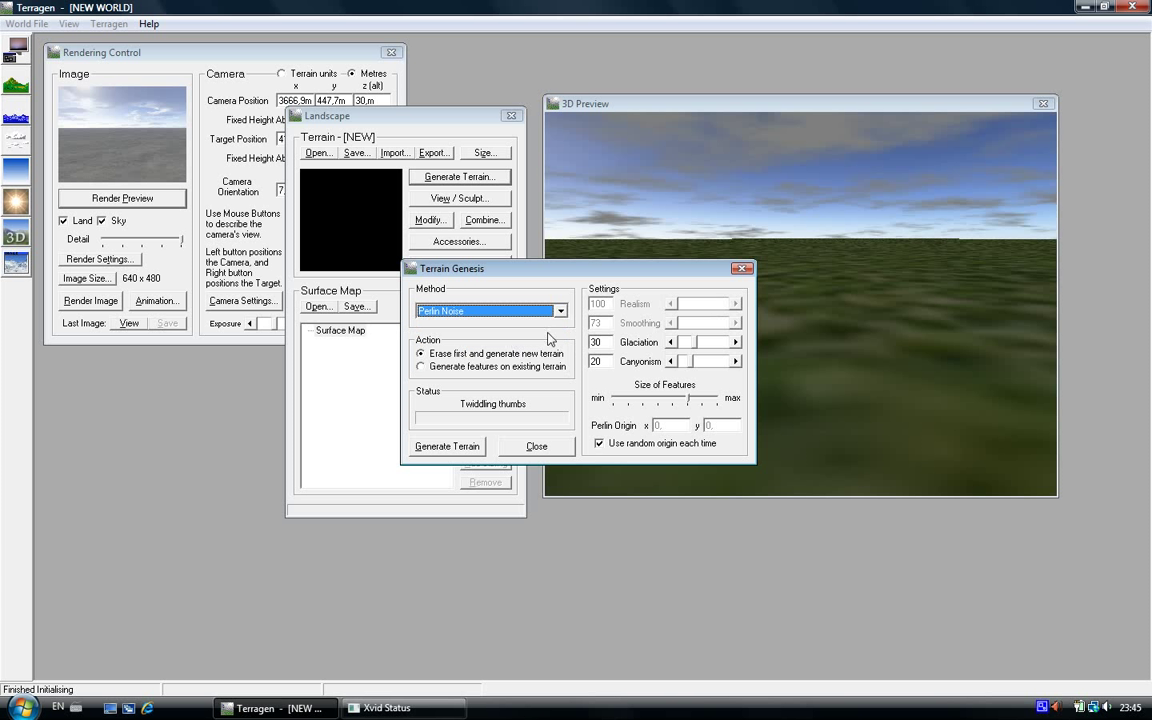
click(450, 447)
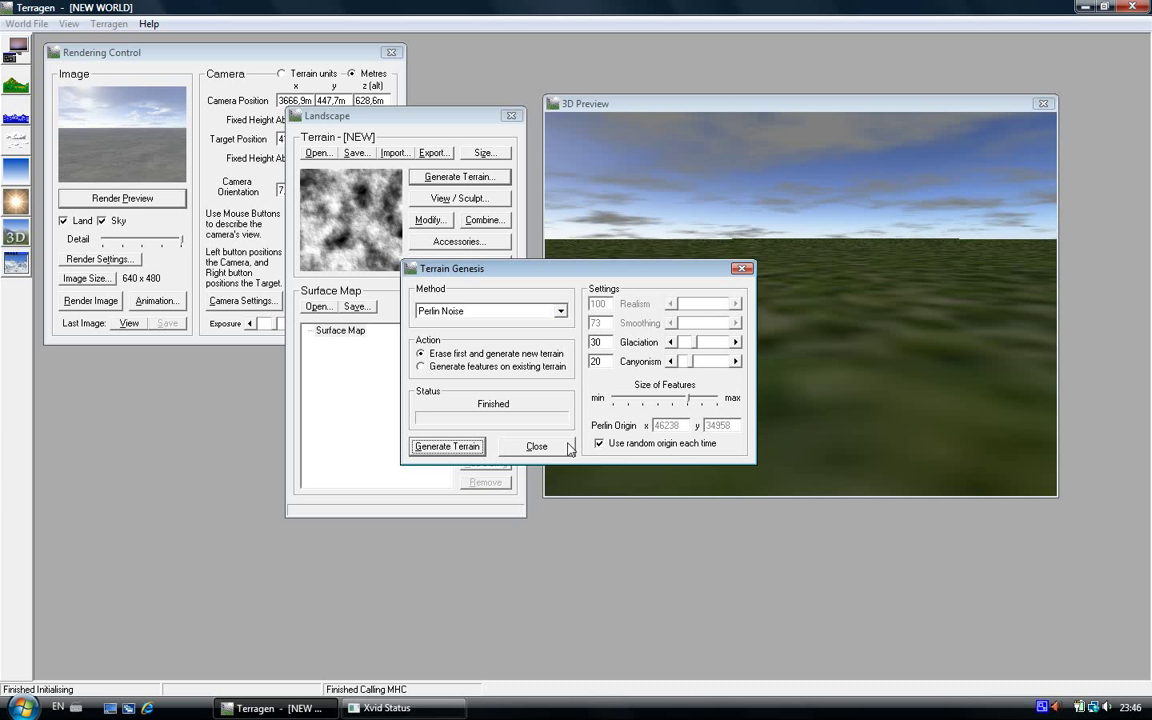
click(536, 446)
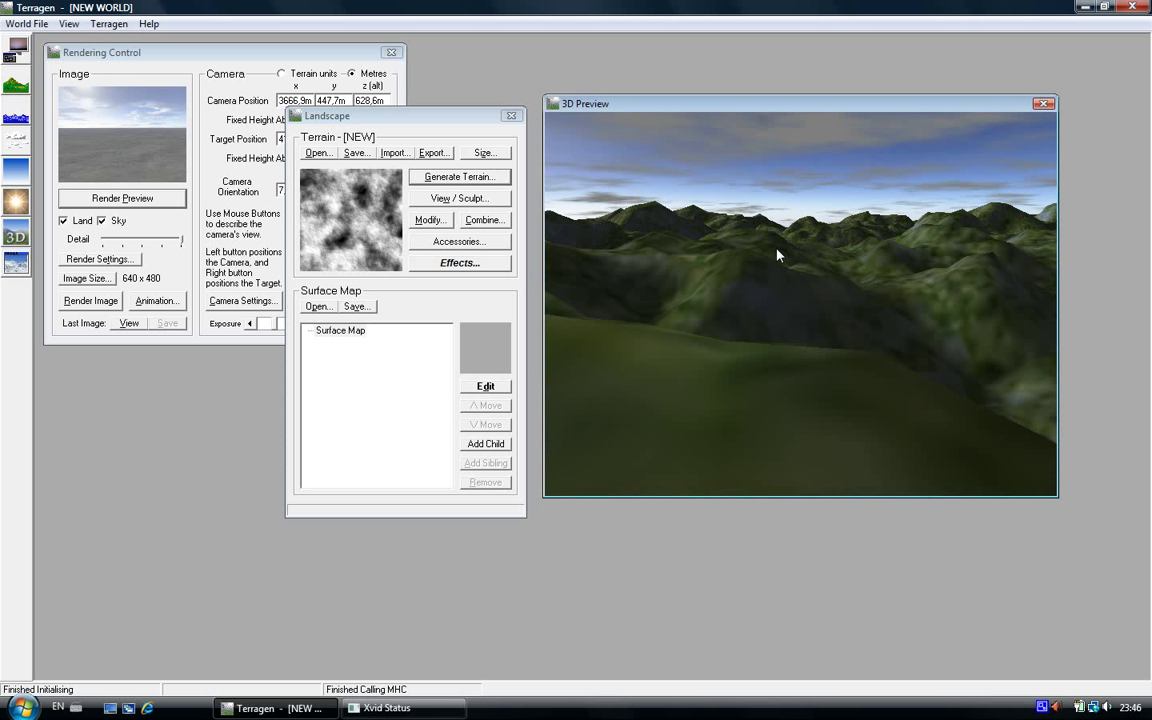
click(68, 192)
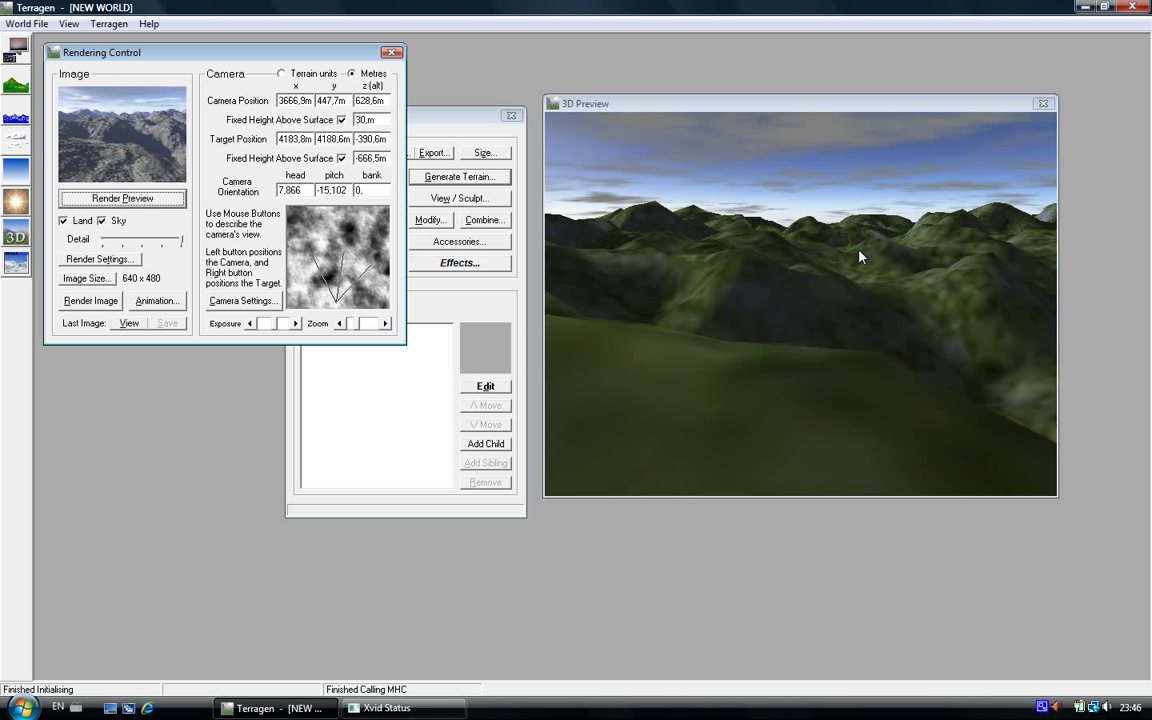
- Try a water level of 100 m, updating the maps and turning the 3D view to check for water
click(20, 115)
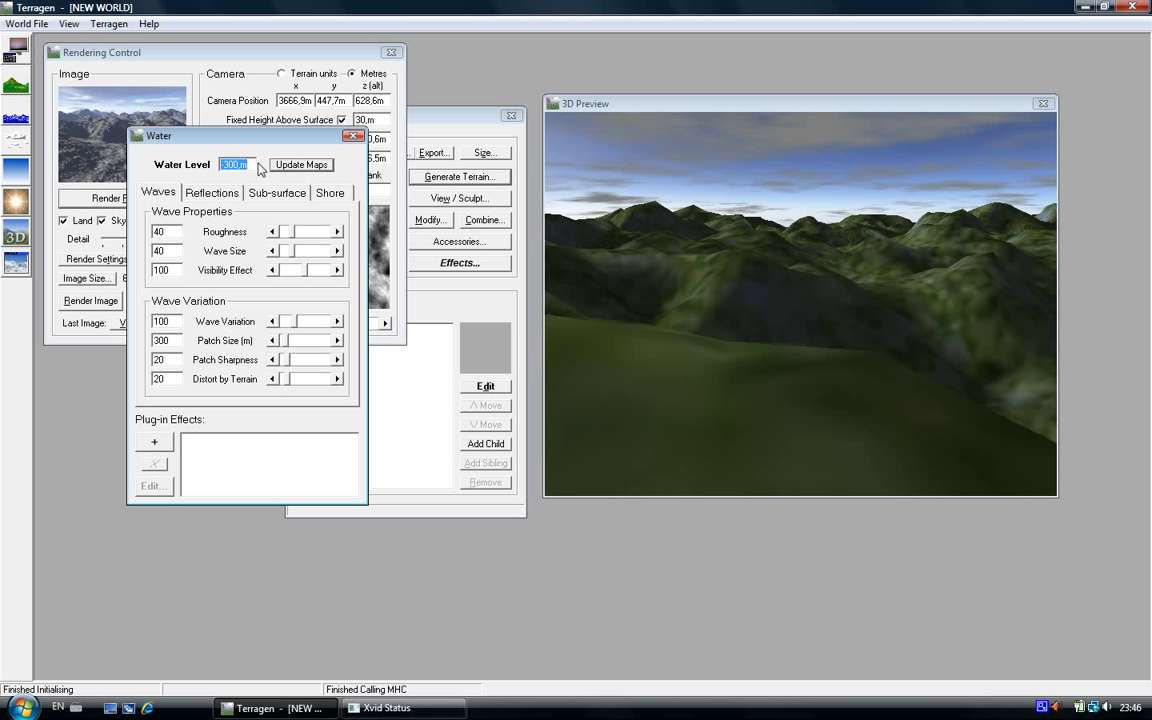
text(100)
click(332, 168)
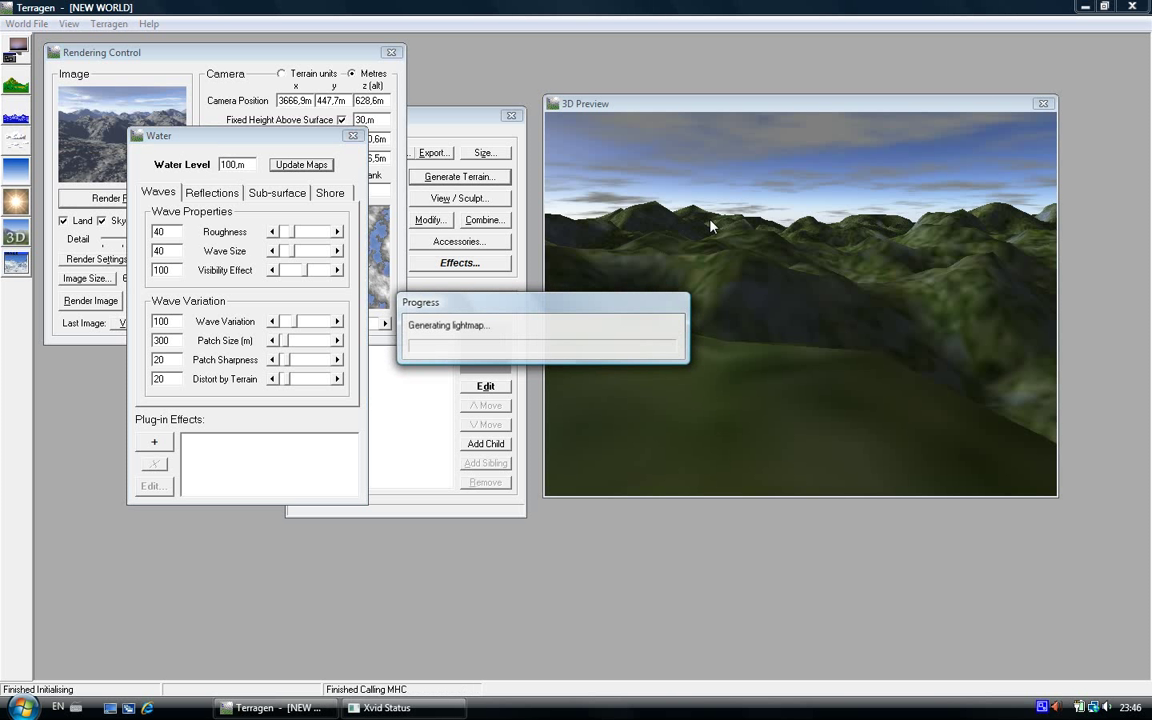
drag(760, 238, 805, 244)
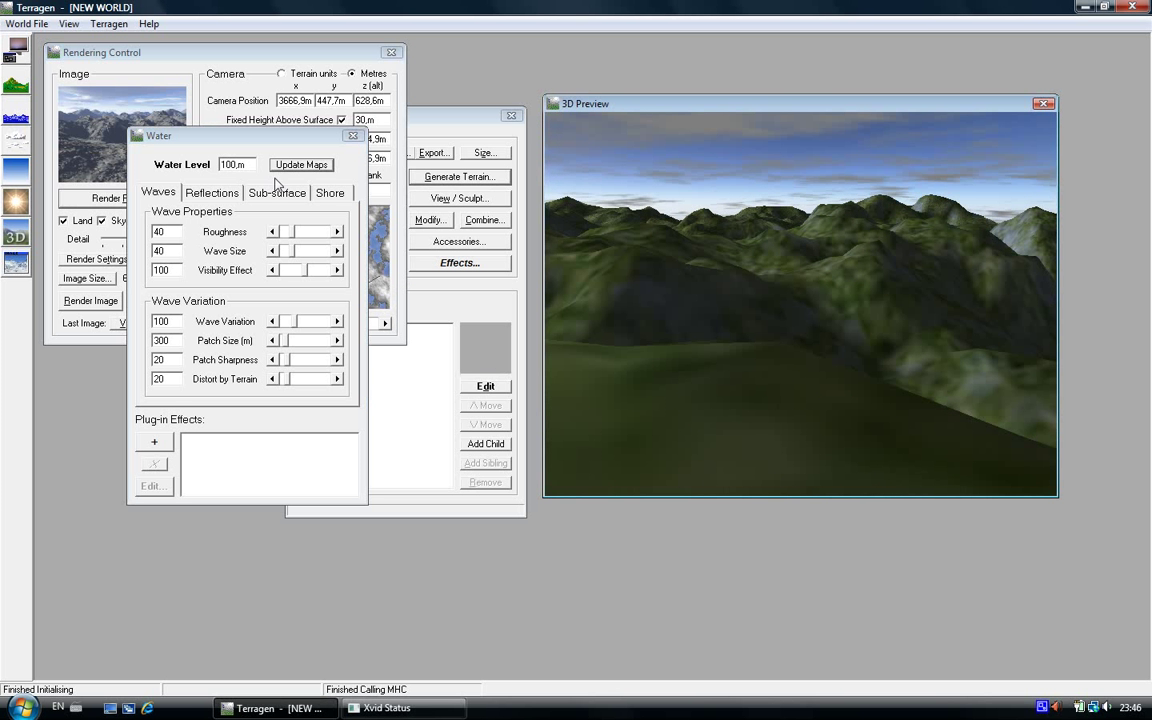
- Set the water level to 200 m, update the maps and turn the camera toward the water
click(210, 148)
text(200)
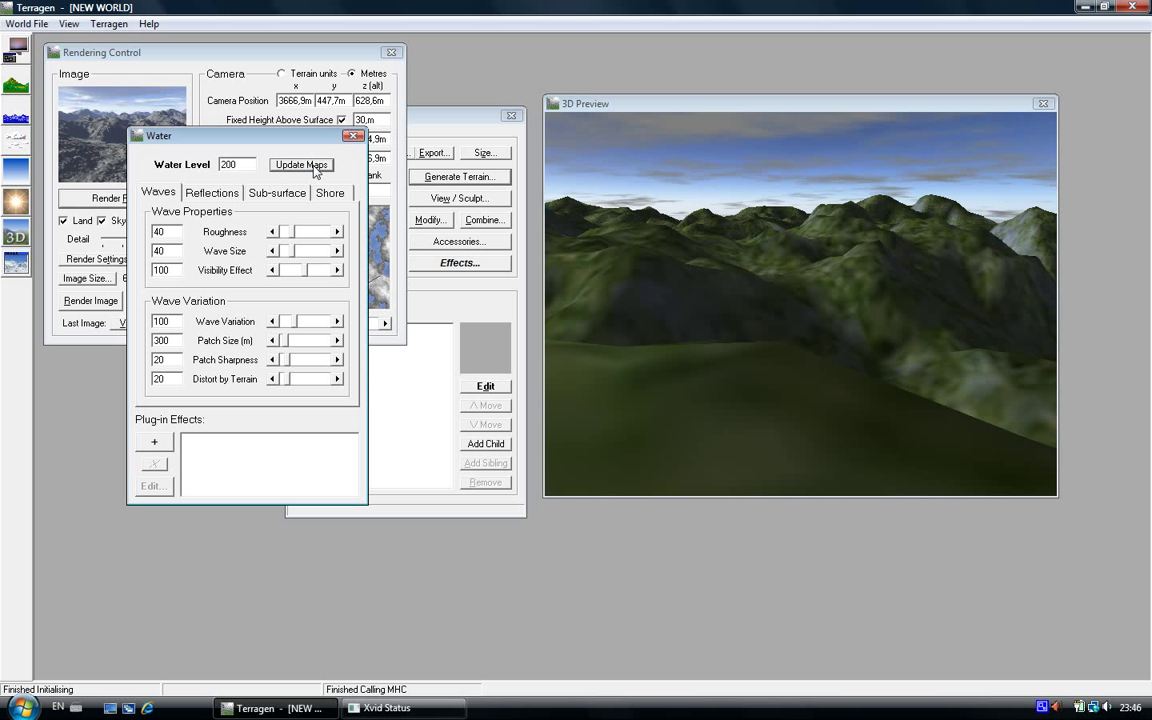
click(315, 166)
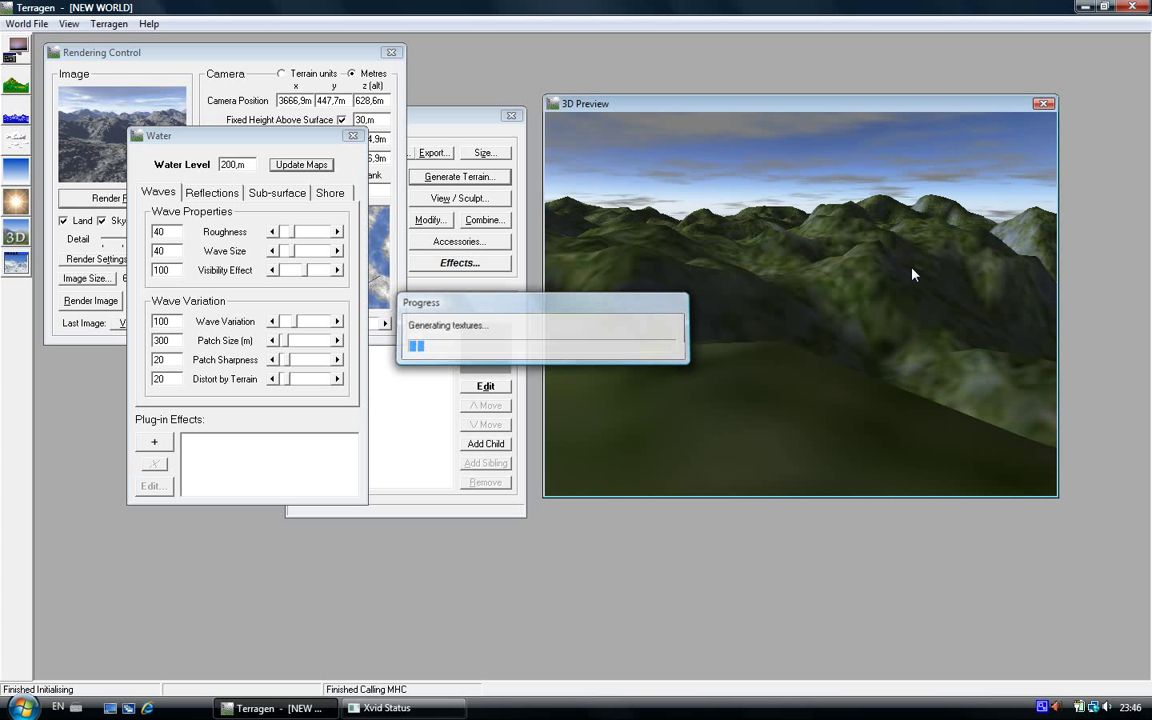
drag(902, 267, 953, 263)
- Raise the water level to 300 m with updated maps and render a preview of the lake view
click(222, 164)
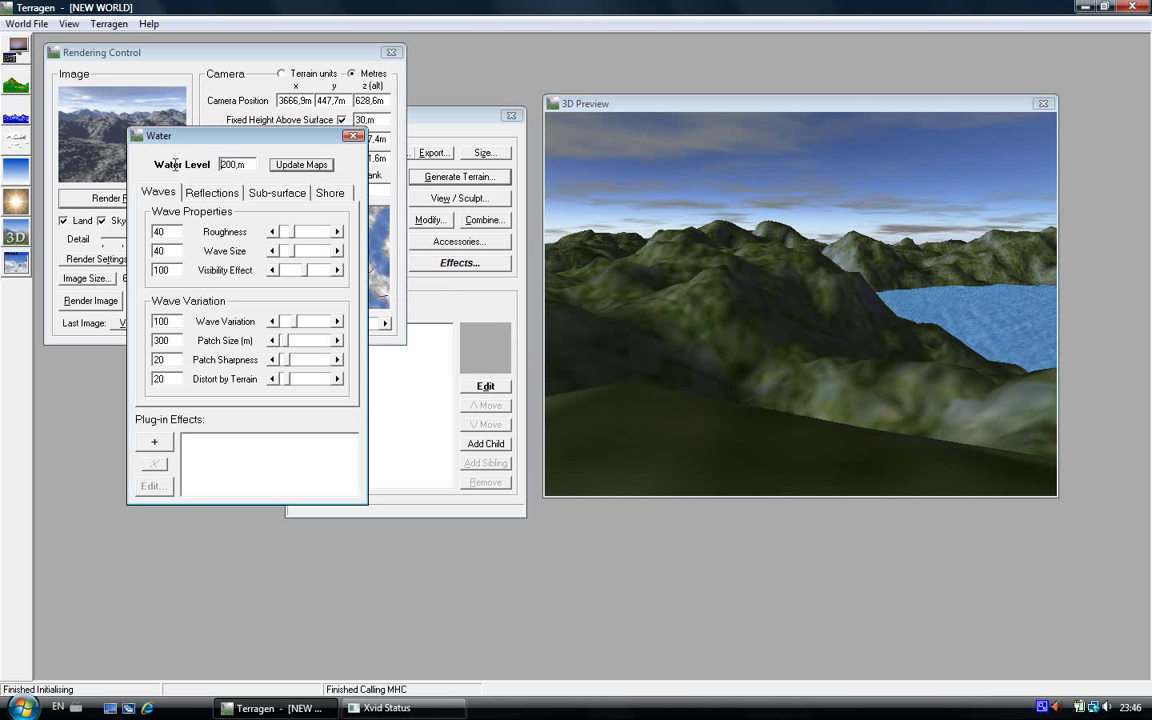
text(300)
click(300, 164)
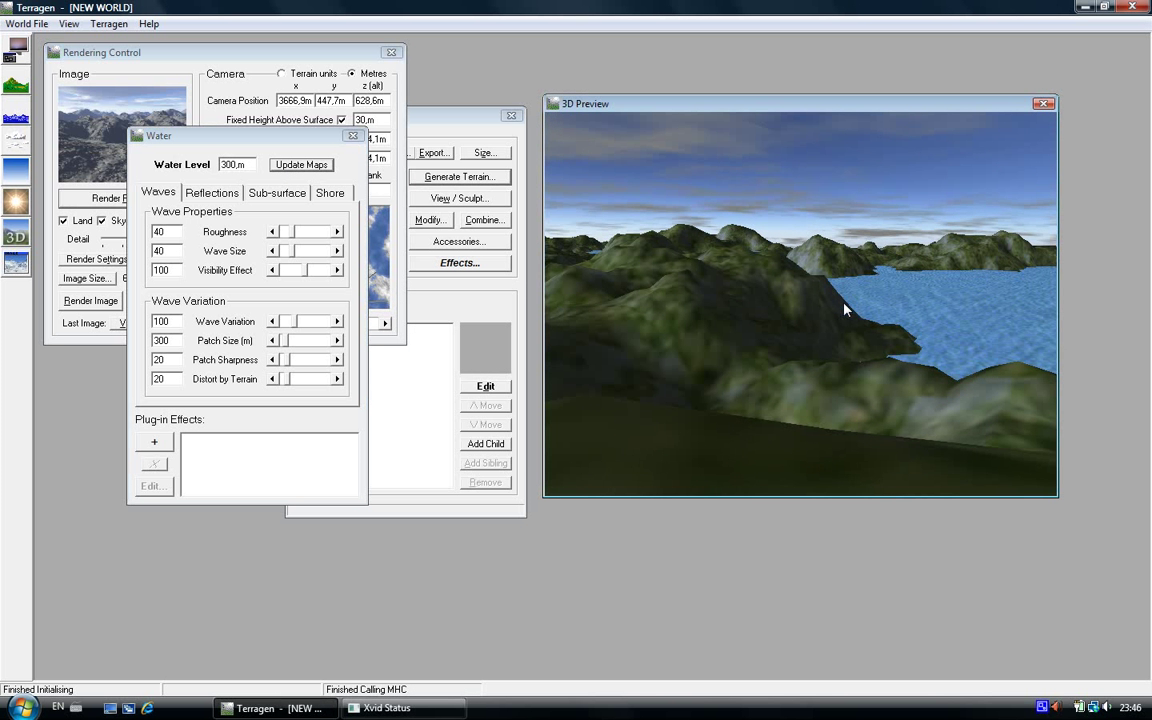
click(844, 310)
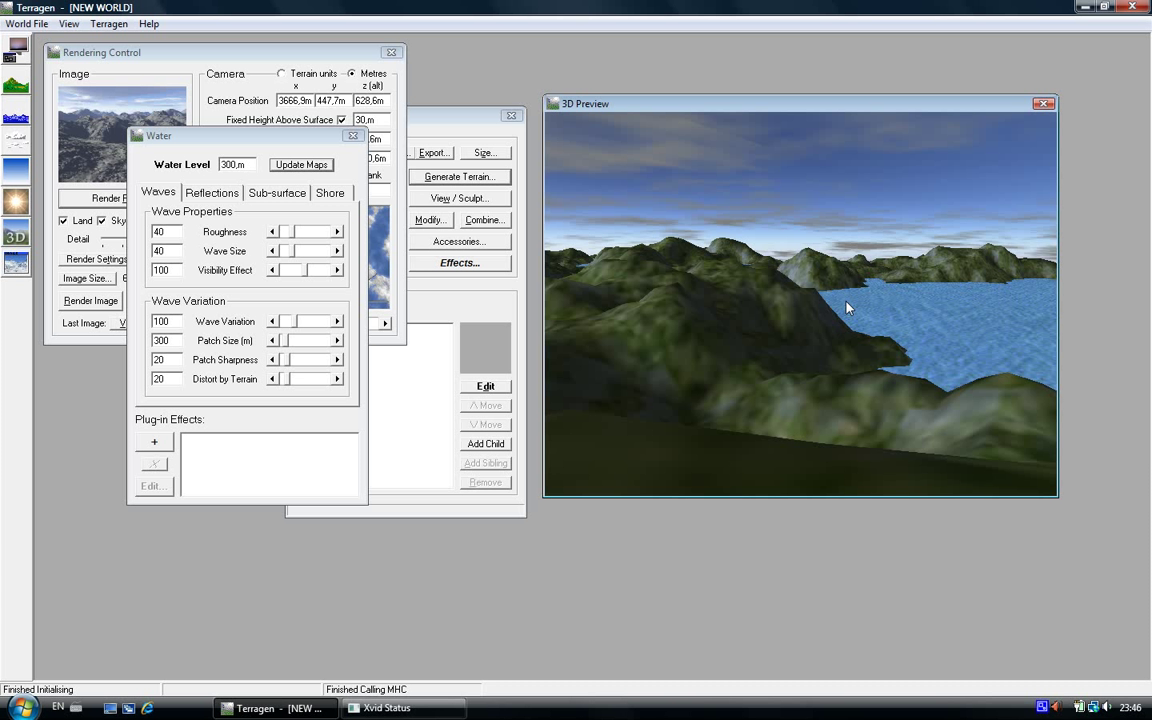
click(76, 197)
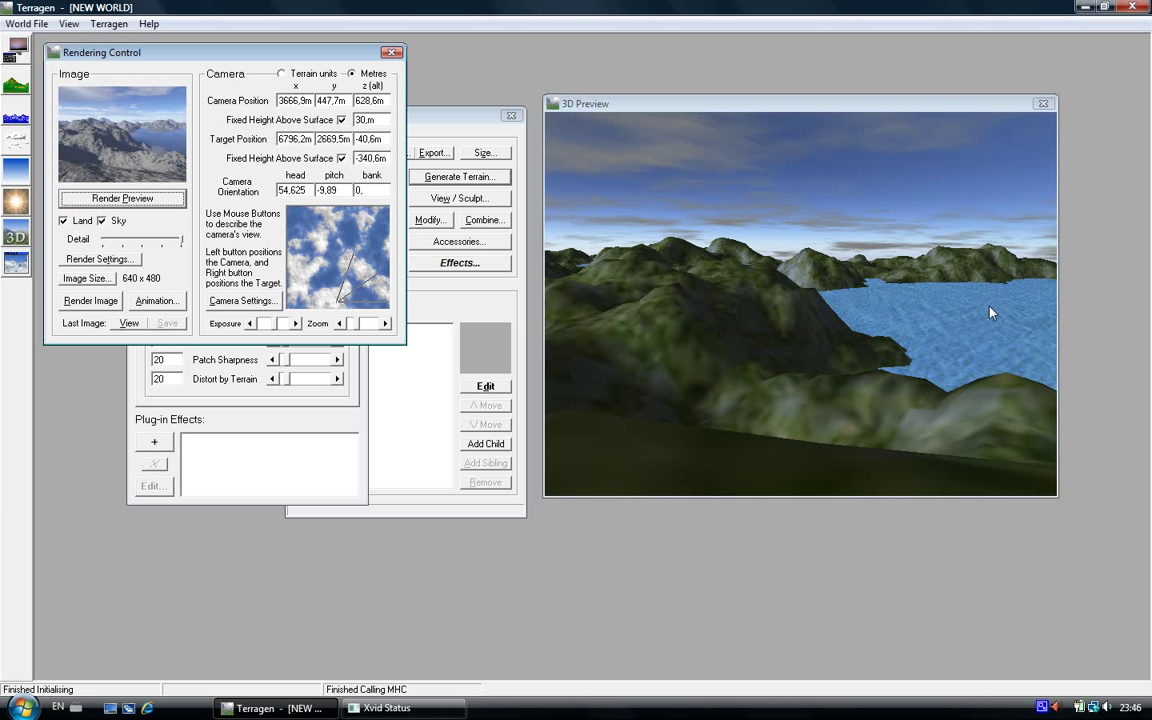
click(290, 420)
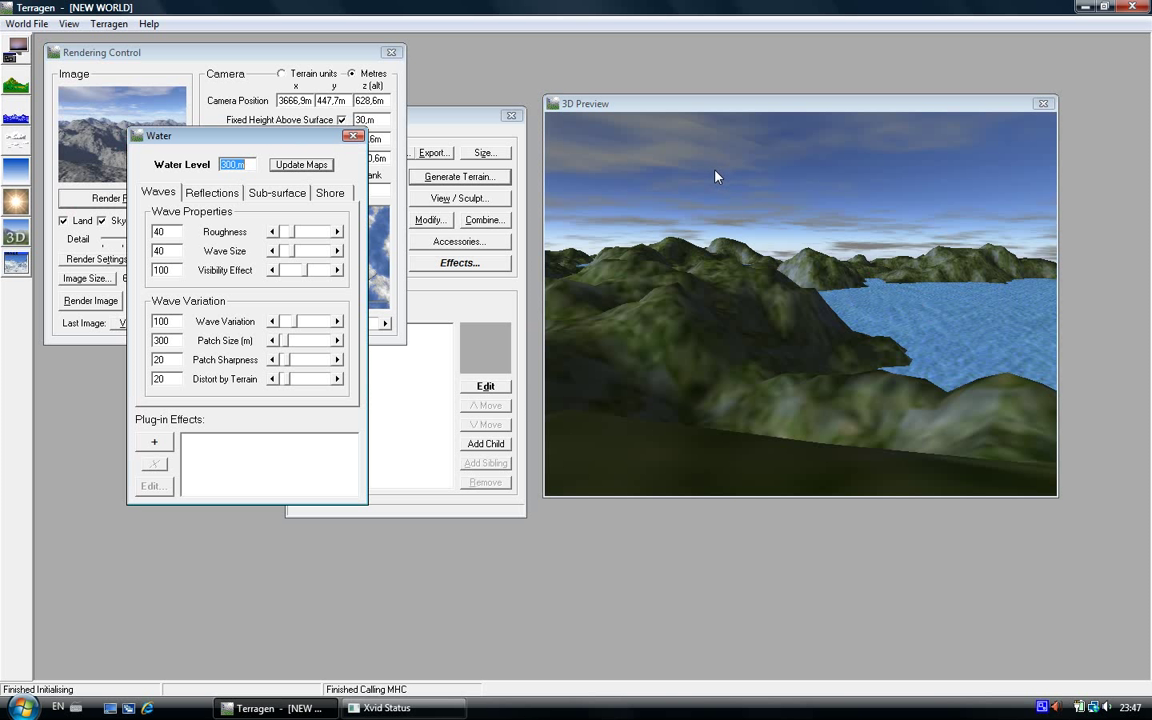
click(17, 203)
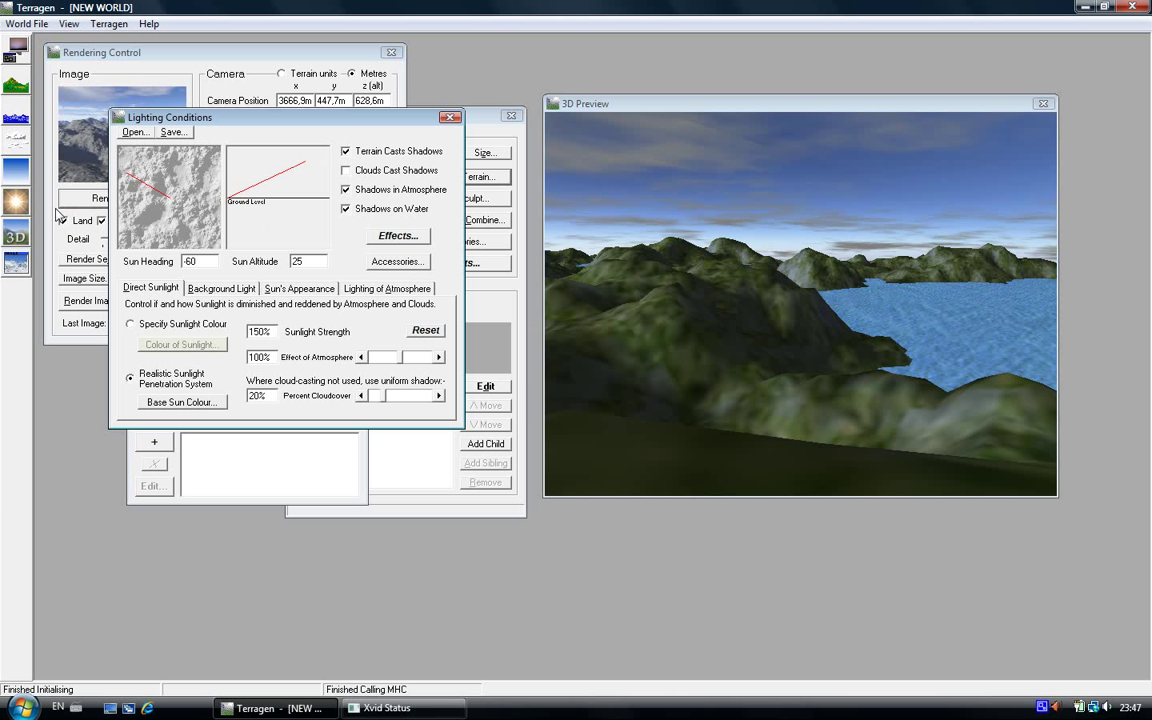
click(450, 117)
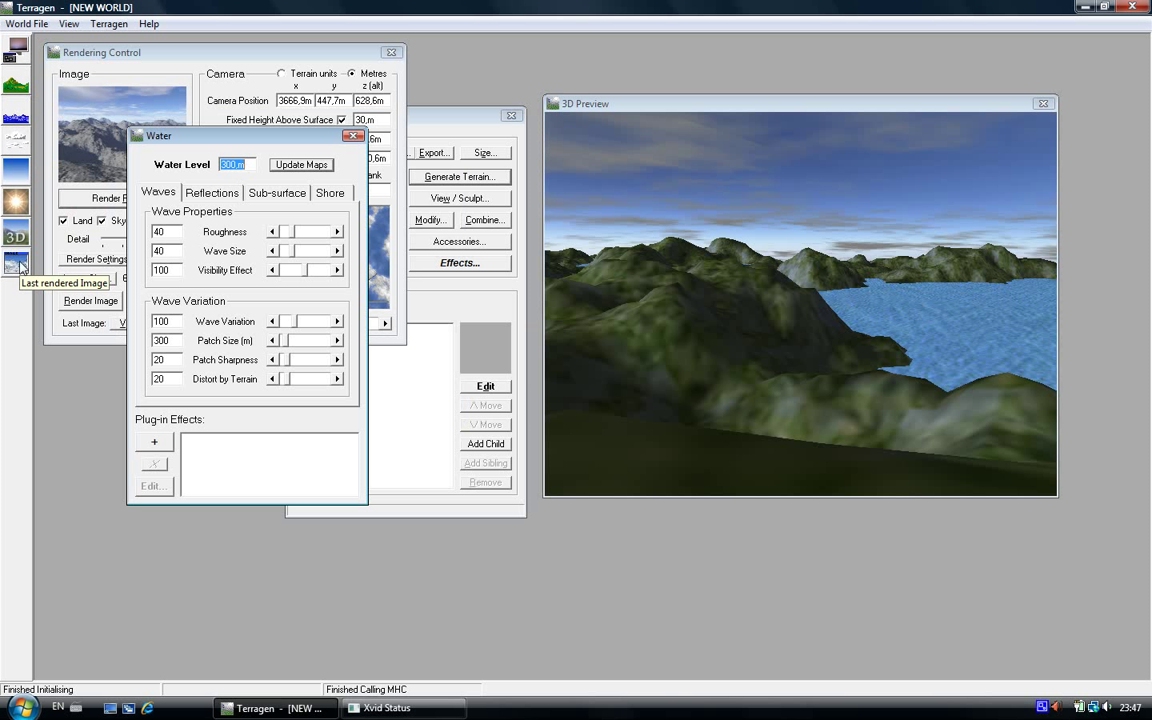
- Set the atmosphere's Simple Haze density to 50% and render a preview of the scene
click(15, 200)
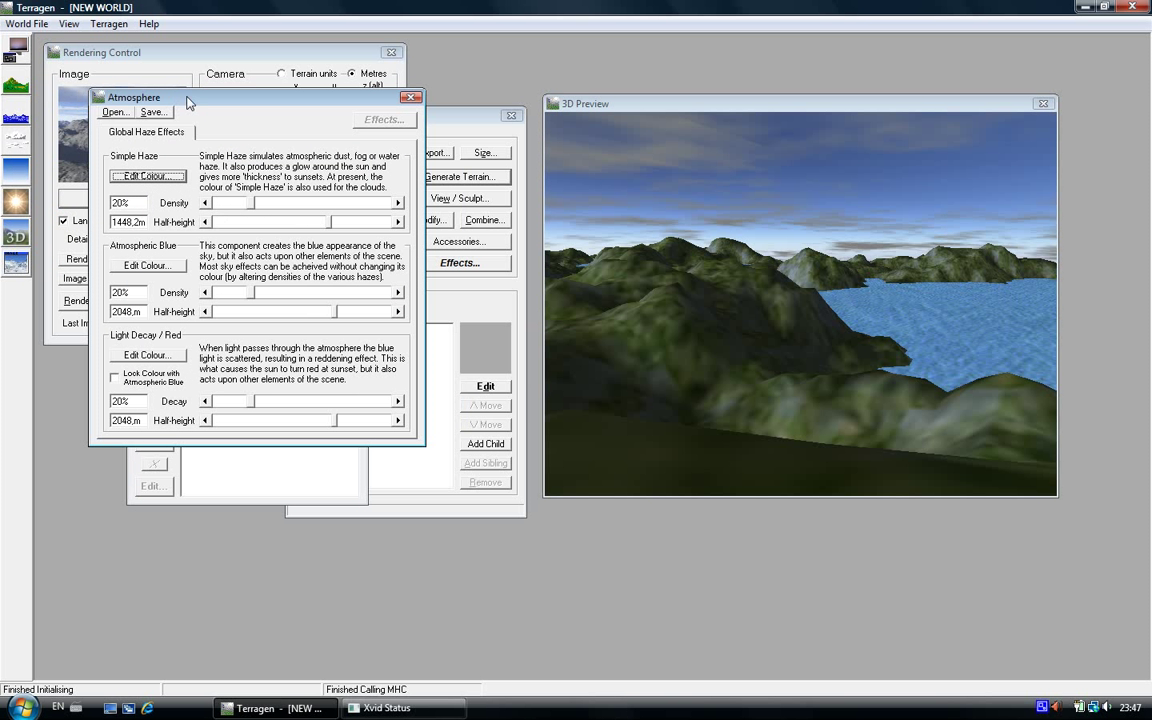
drag(187, 97, 317, 121)
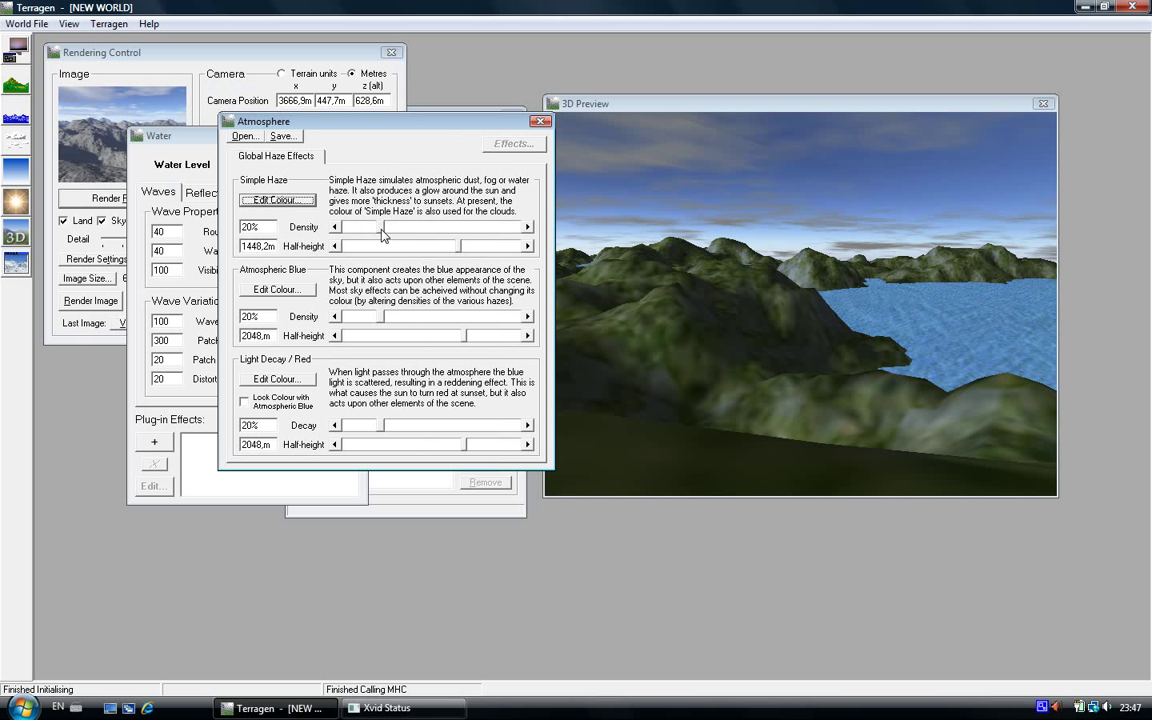
drag(381, 232, 438, 232)
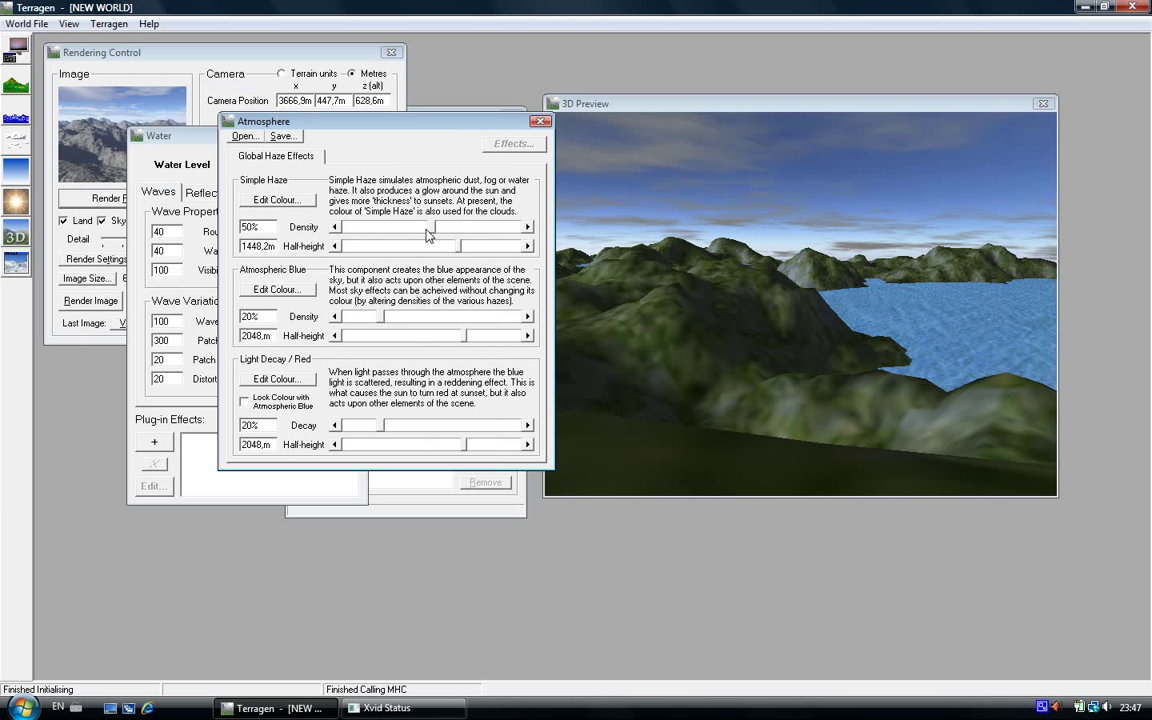
click(105, 198)
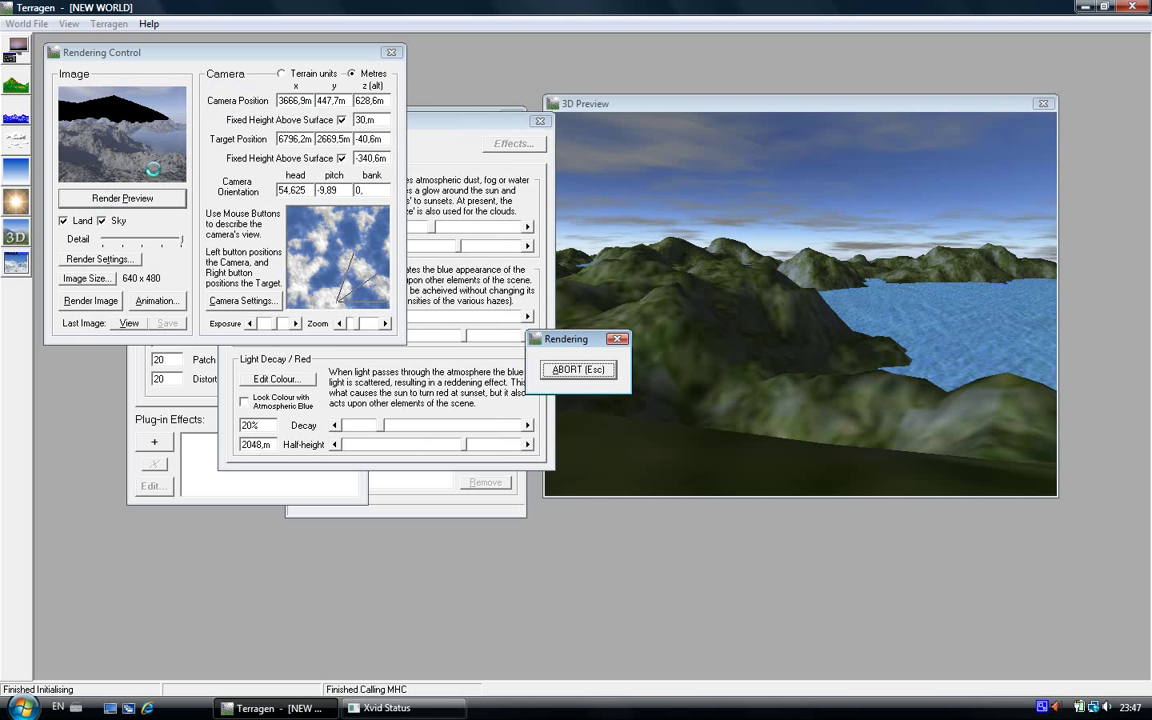
- Set the atmosphere's Light Decay / Red decay to 50% and render a preview of the scene
click(430, 126)
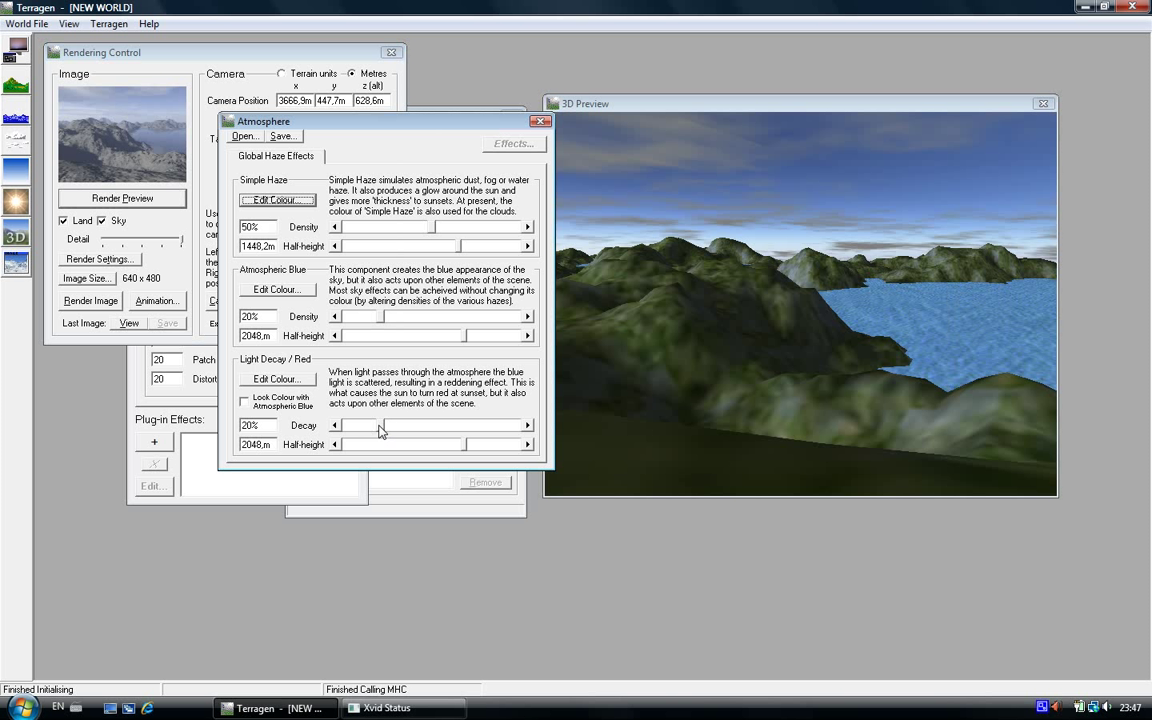
drag(381, 428, 433, 428)
click(165, 198)
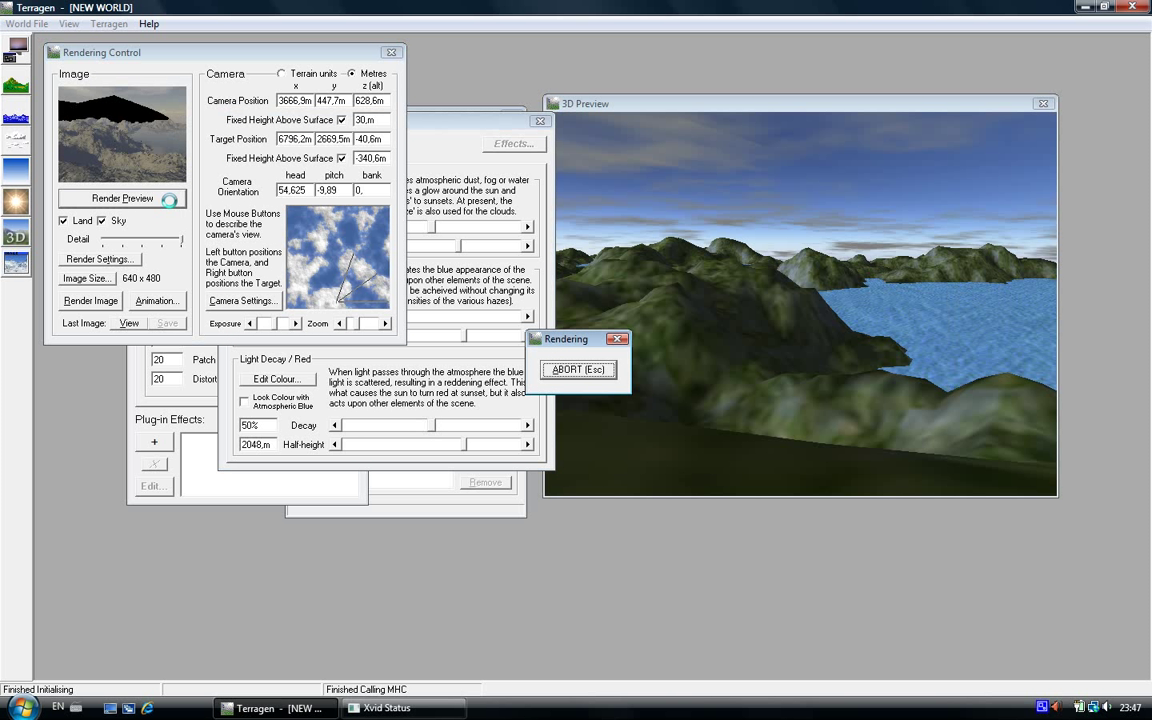
- Turn the camera in the 3D preview away over the hills and back toward the lake
click(885, 299)
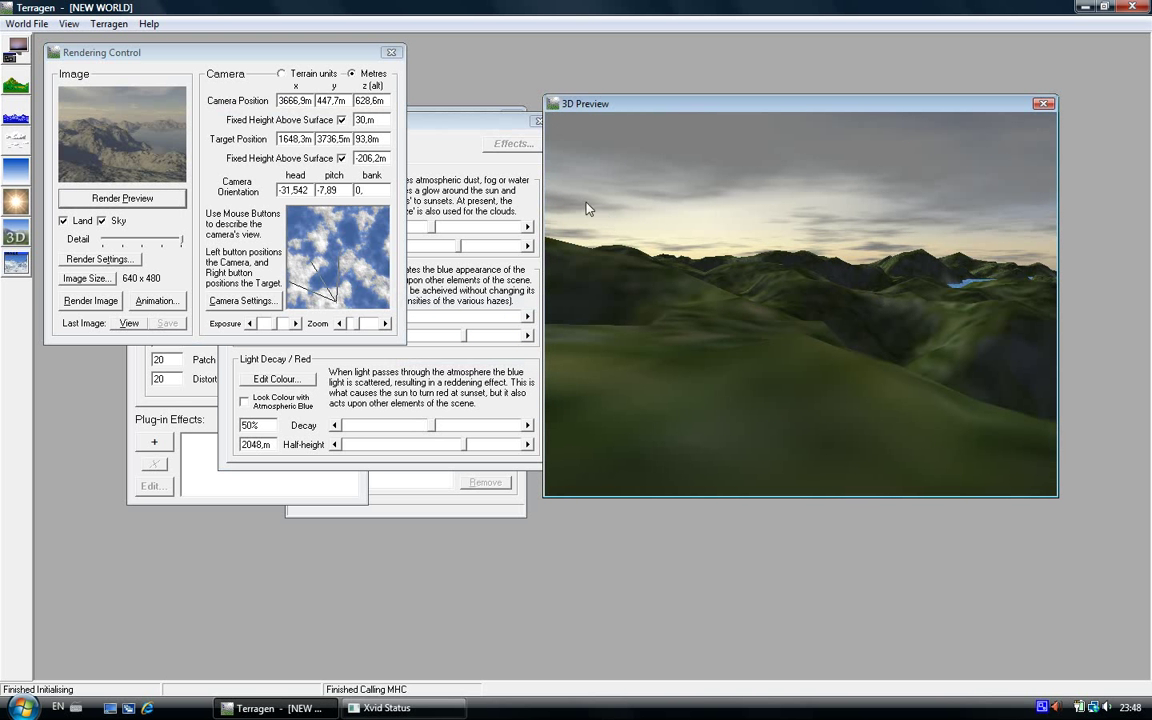
click(867, 267)
click(905, 253)
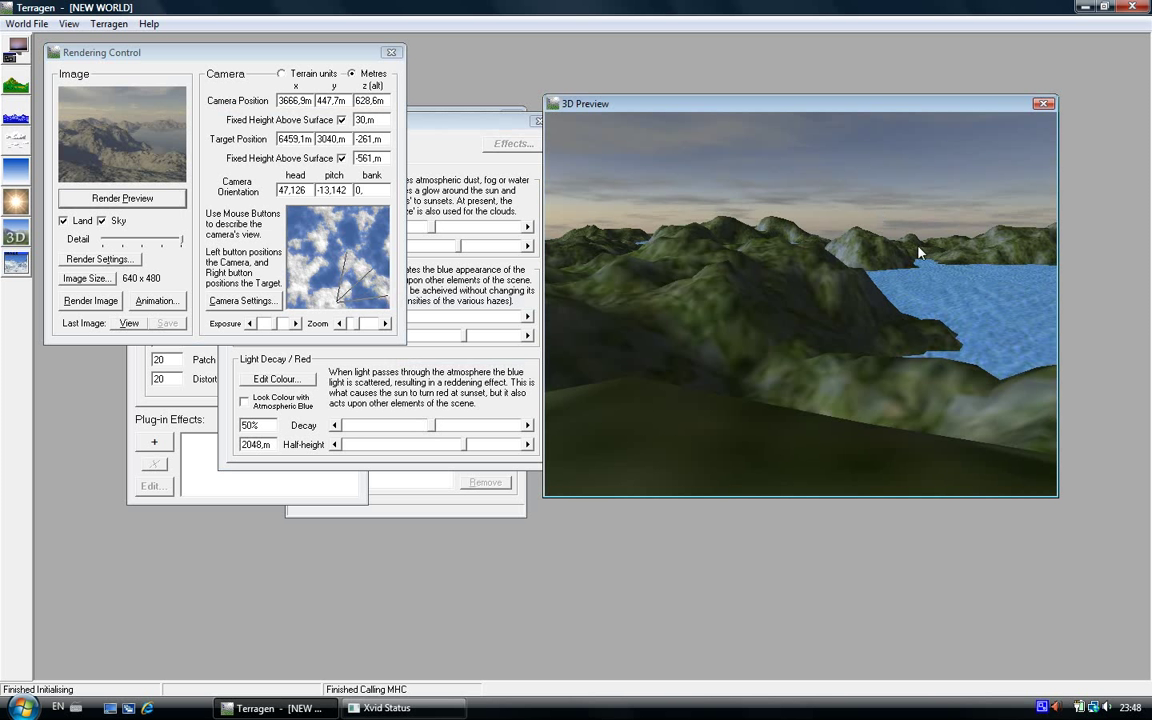
- Move the Landscape window clear of the Water window, set the water level to 400 m and update the maps
click(400, 485)
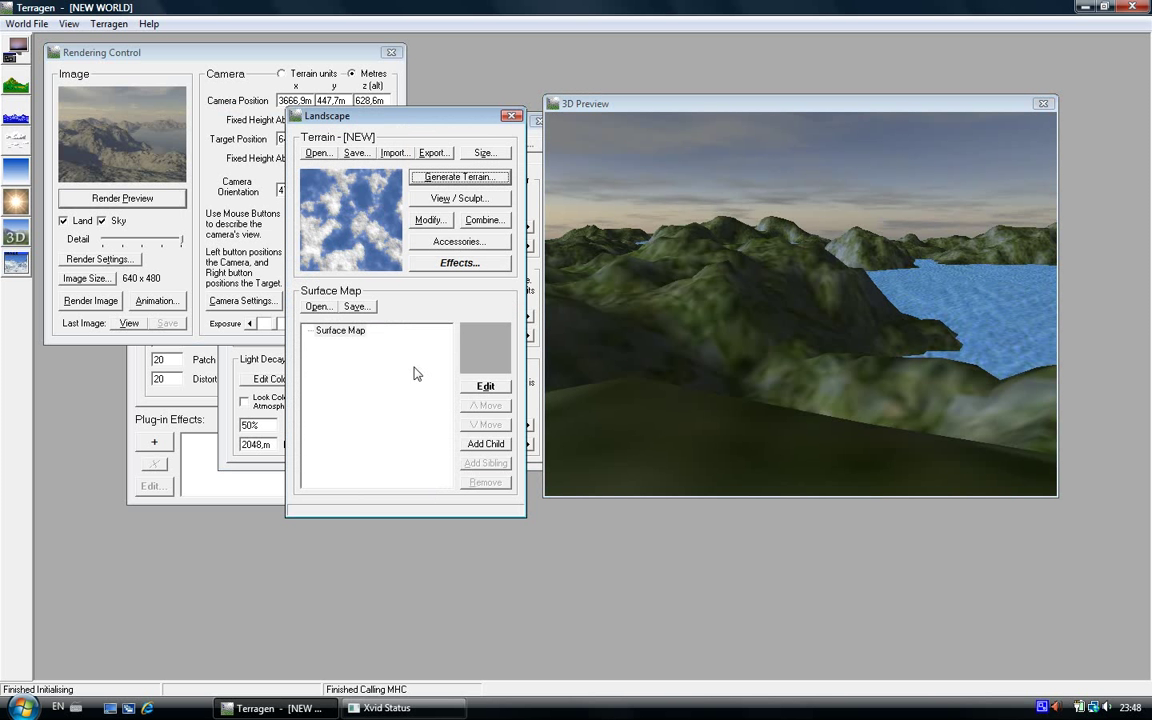
drag(415, 122, 487, 196)
click(182, 380)
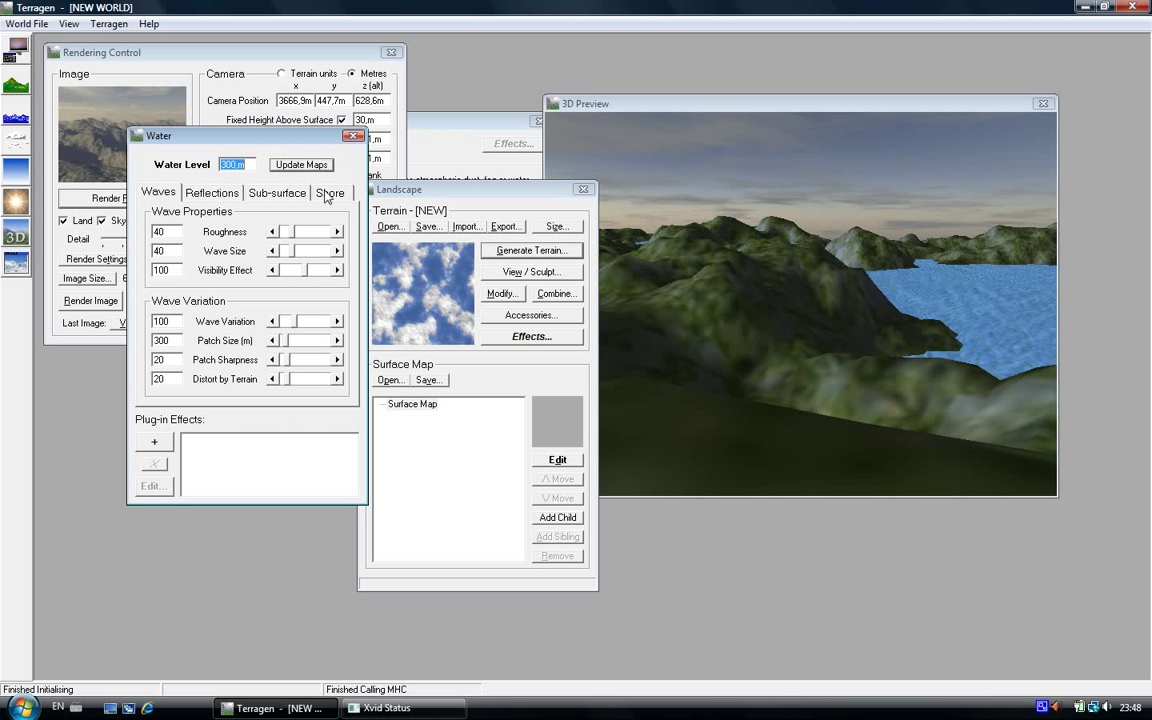
text(400)
click(300, 165)
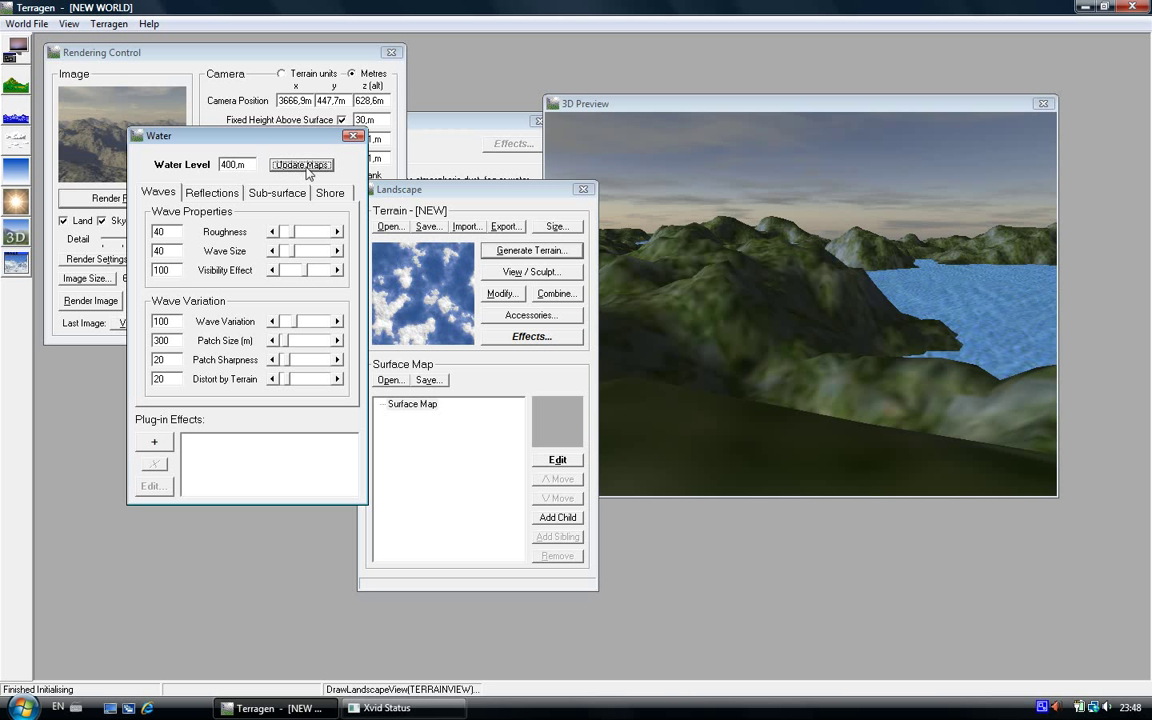
- Re-aim the camera at the ridge beside the flooded lake and render previews of the view
click(778, 238)
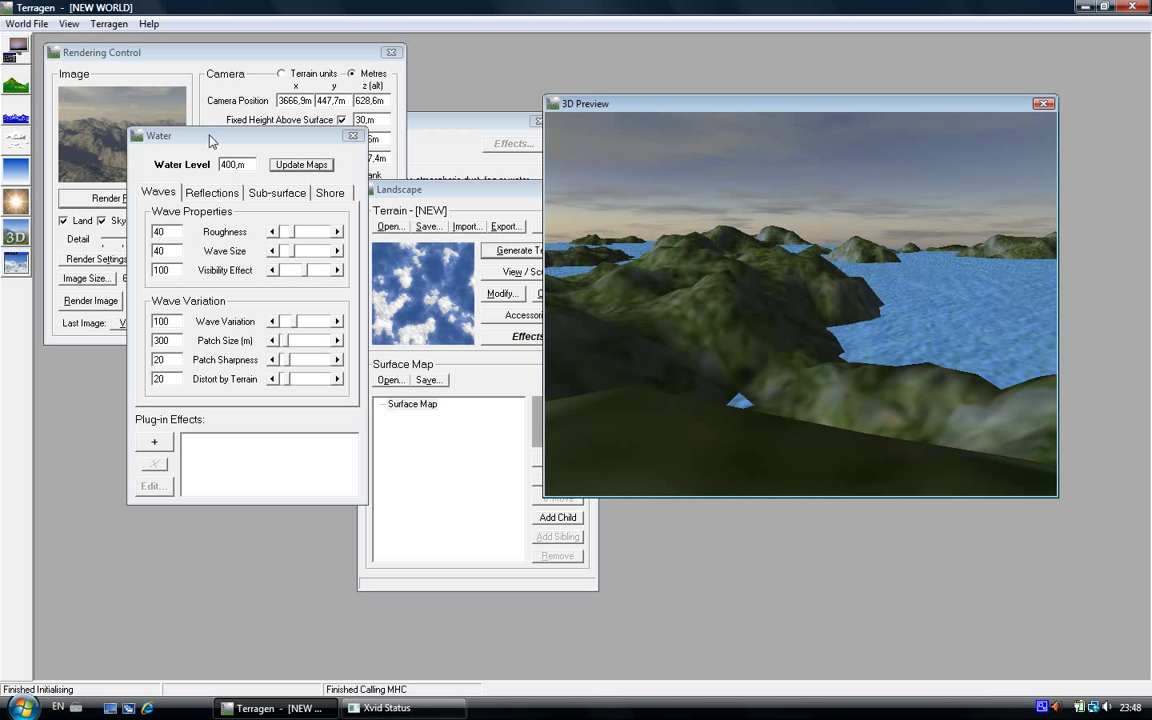
click(88, 200)
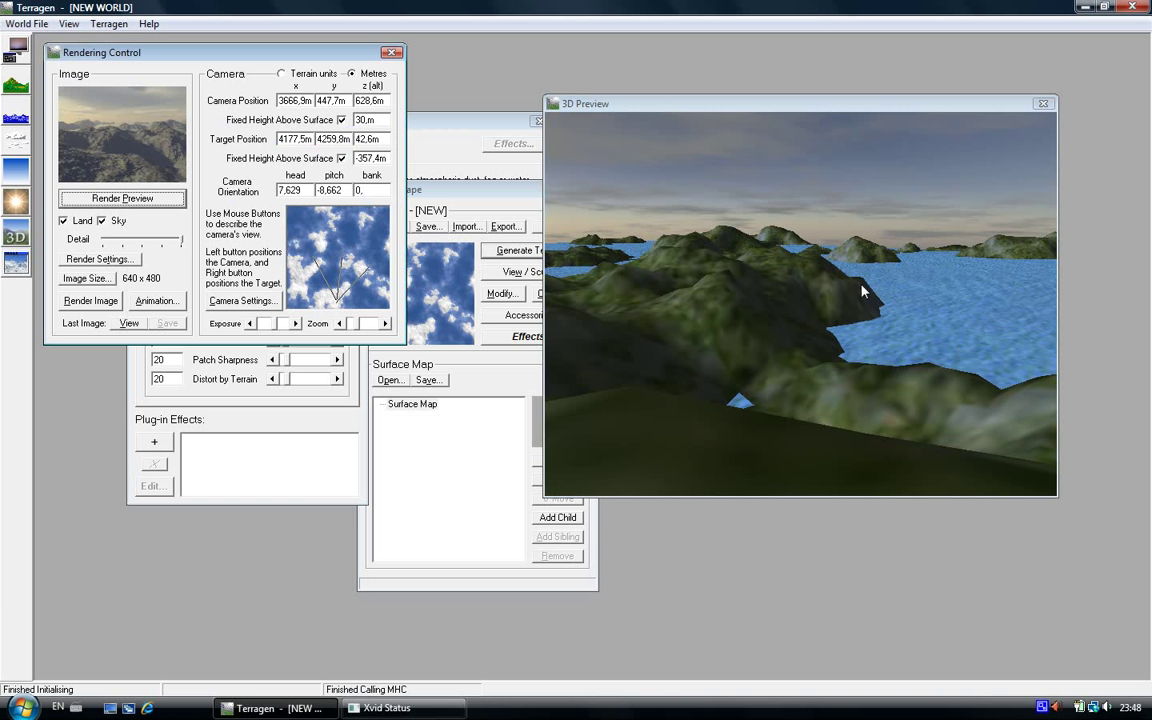
drag(847, 306, 767, 299)
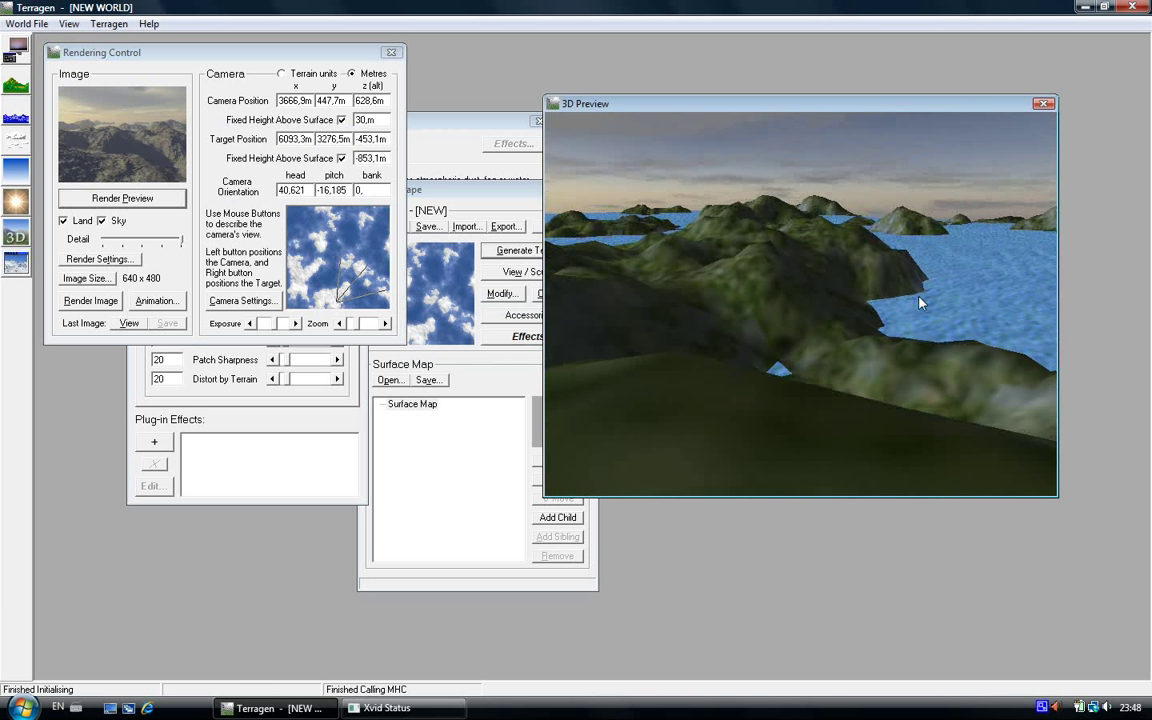
drag(920, 302, 779, 271)
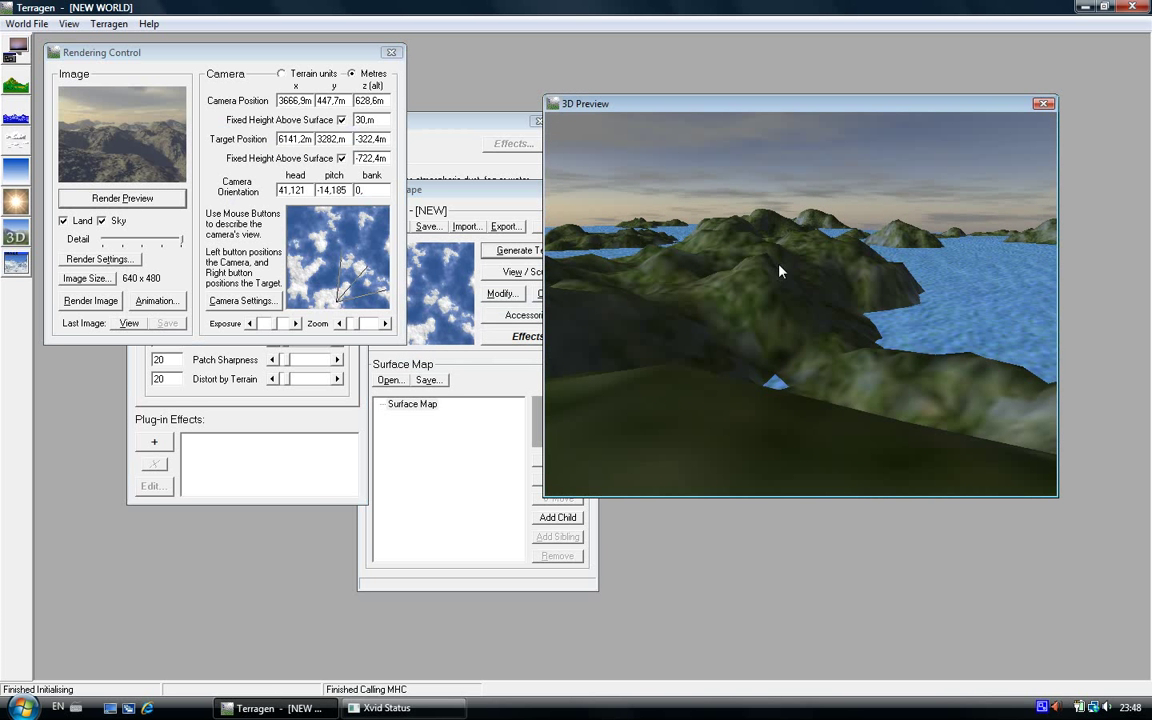
click(138, 196)
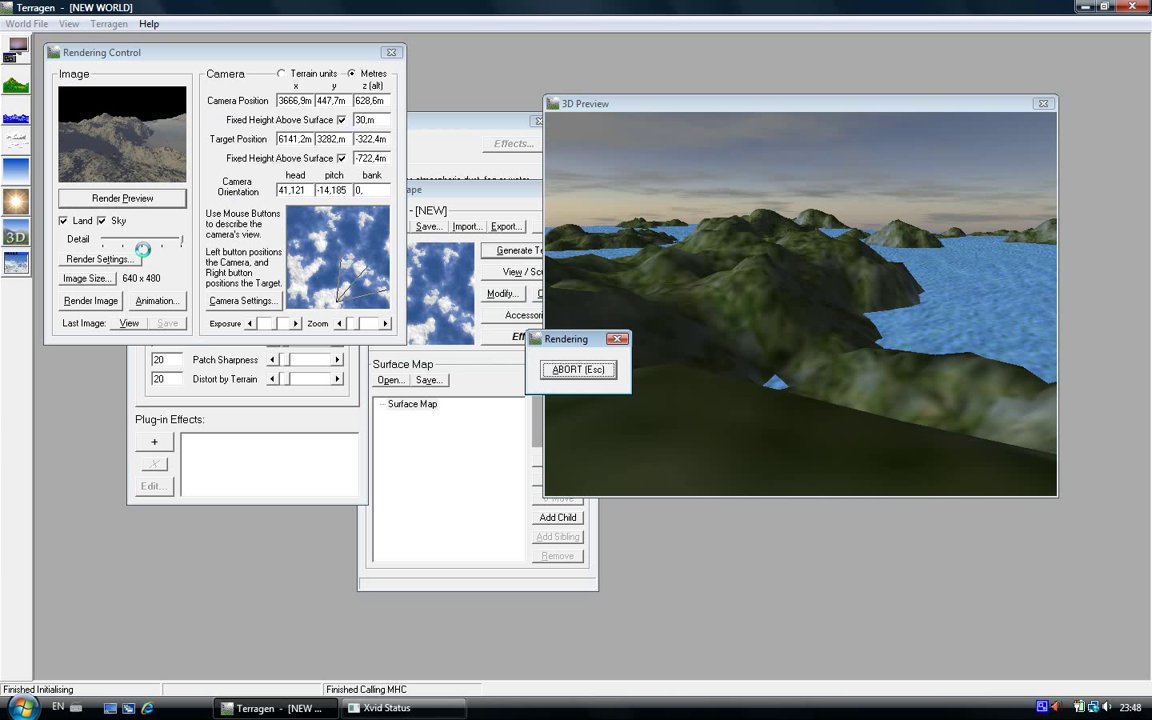
- Tilt the camera up to include more sky above the lake and render a preview
click(861, 334)
click(861, 334)
click(100, 199)
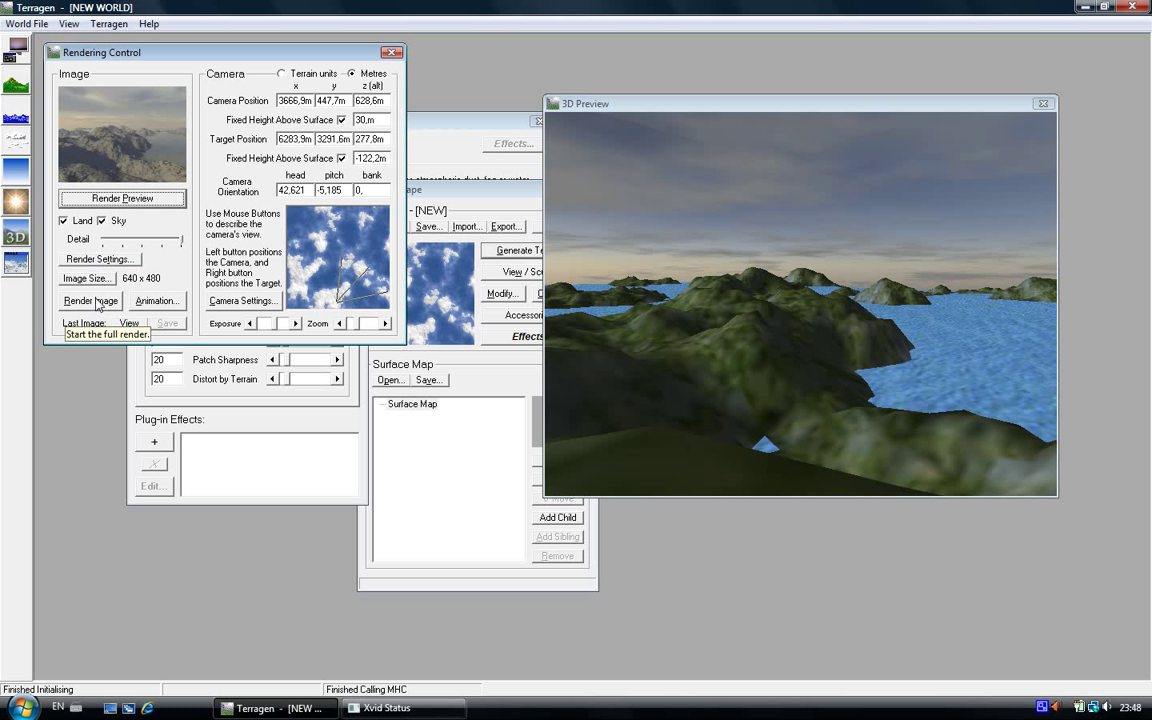
- Check the output image size in the render settings and close them without changes
click(90, 279)
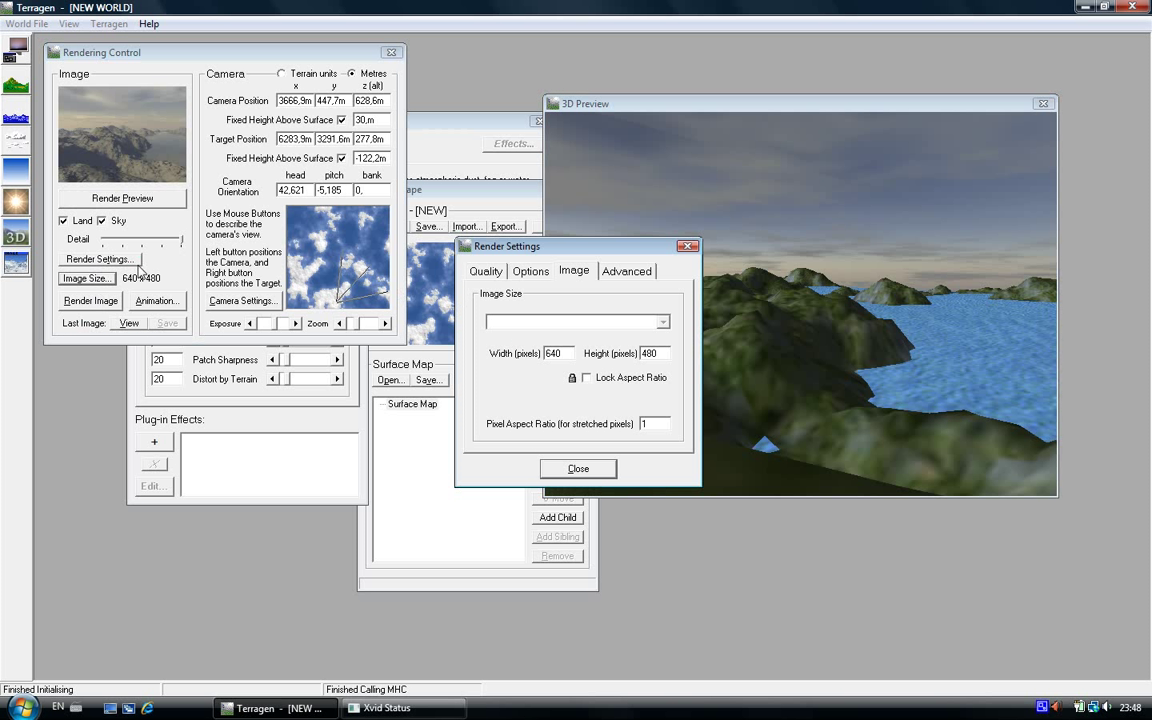
key(Tab)
key(Return)
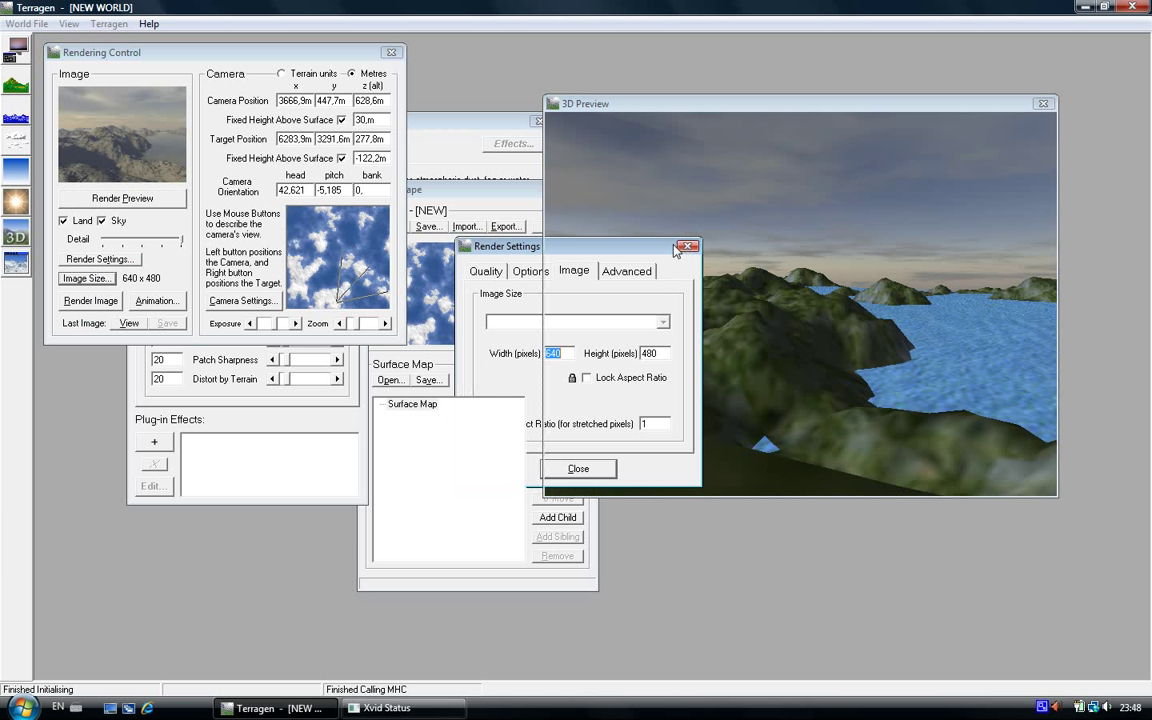
- Render the full image at 640 x 480, then open the save dialog for it and close it without saving
click(89, 302)
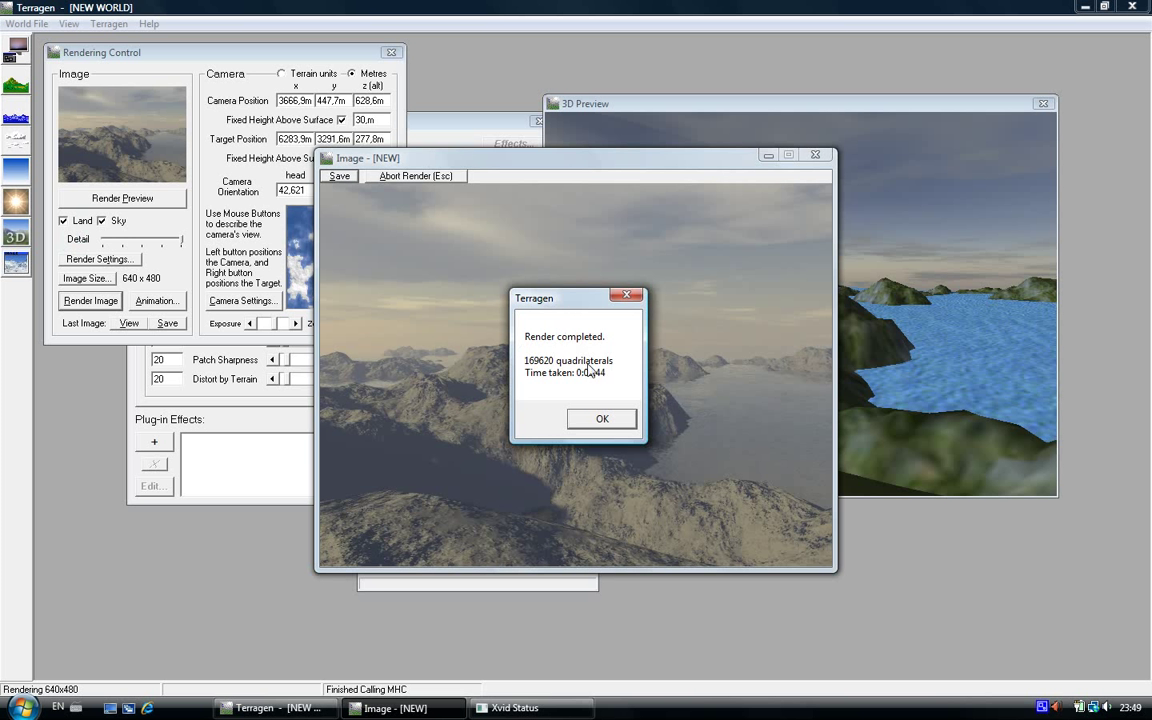
click(602, 419)
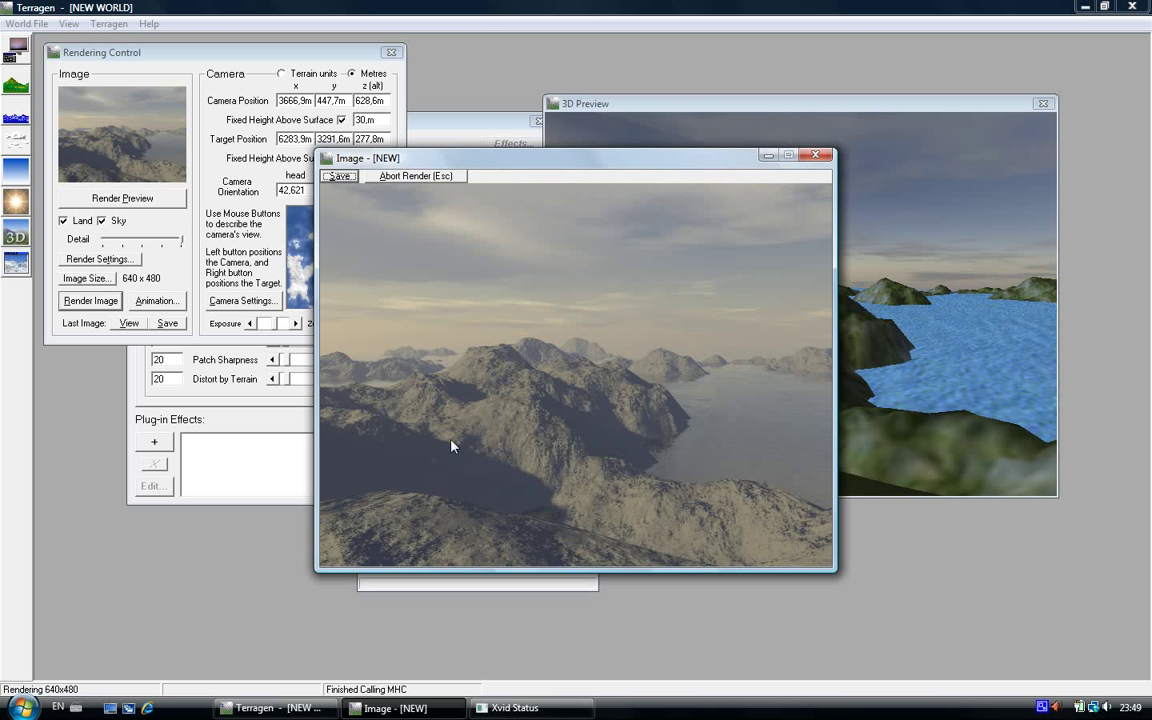
click(341, 177)
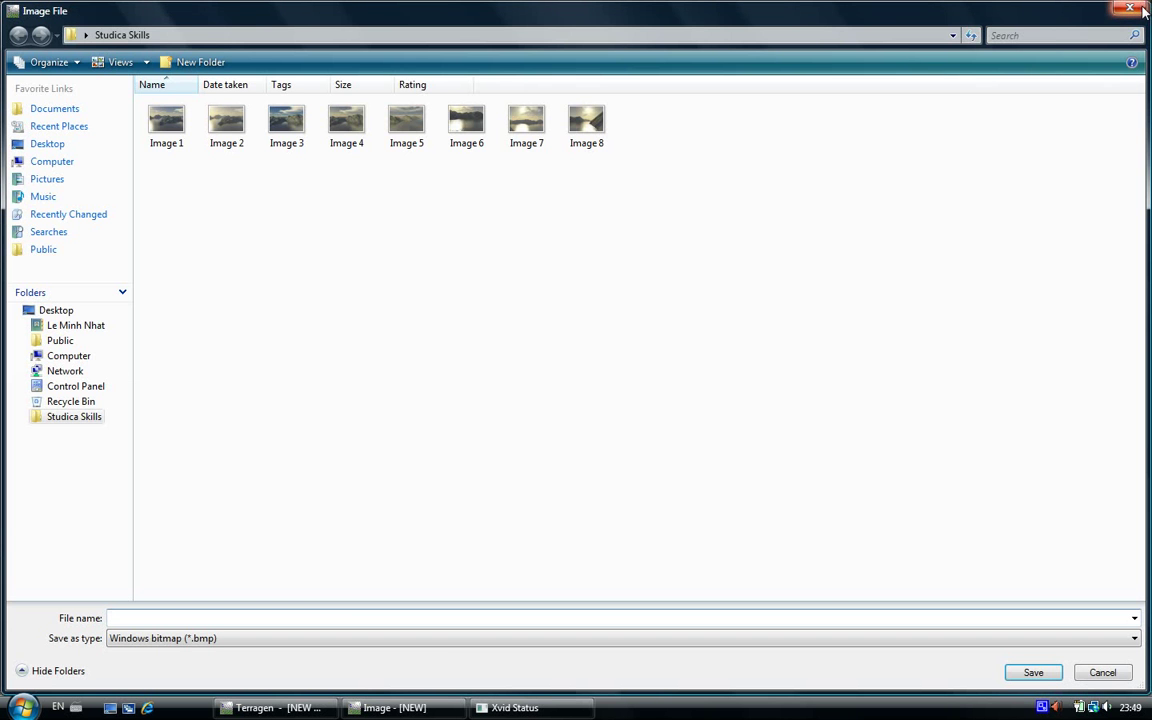
click(1137, 10)
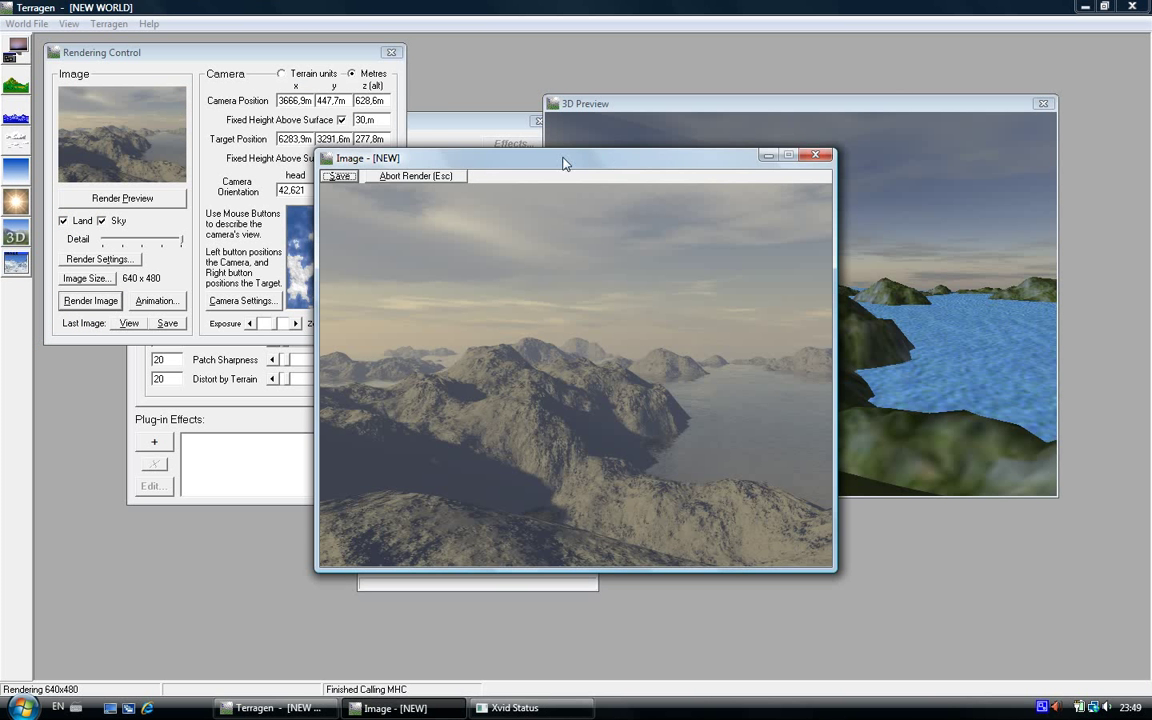